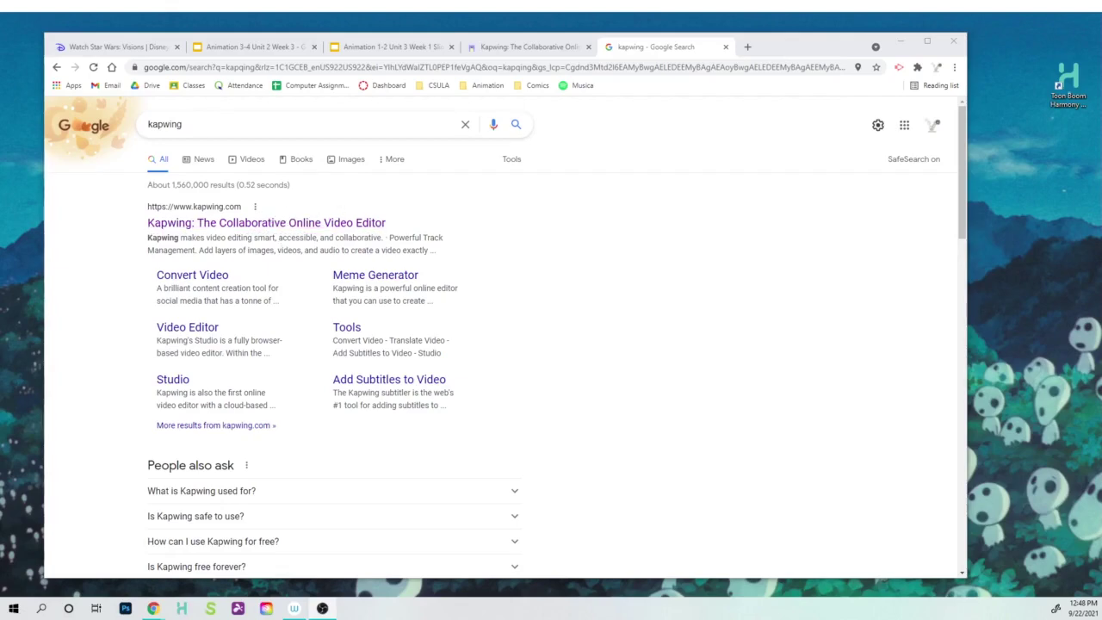
Follow the 'Kapwing: The Collaborative Online Video Editor' result to reach the signed-in workspace.
key(super+e)
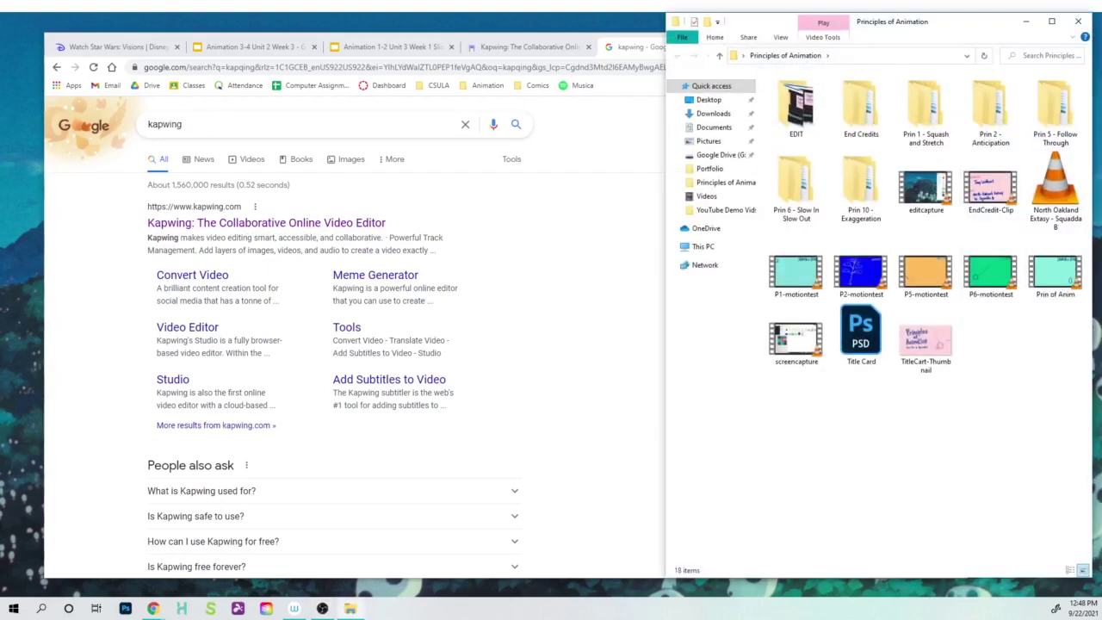
click(602, 153)
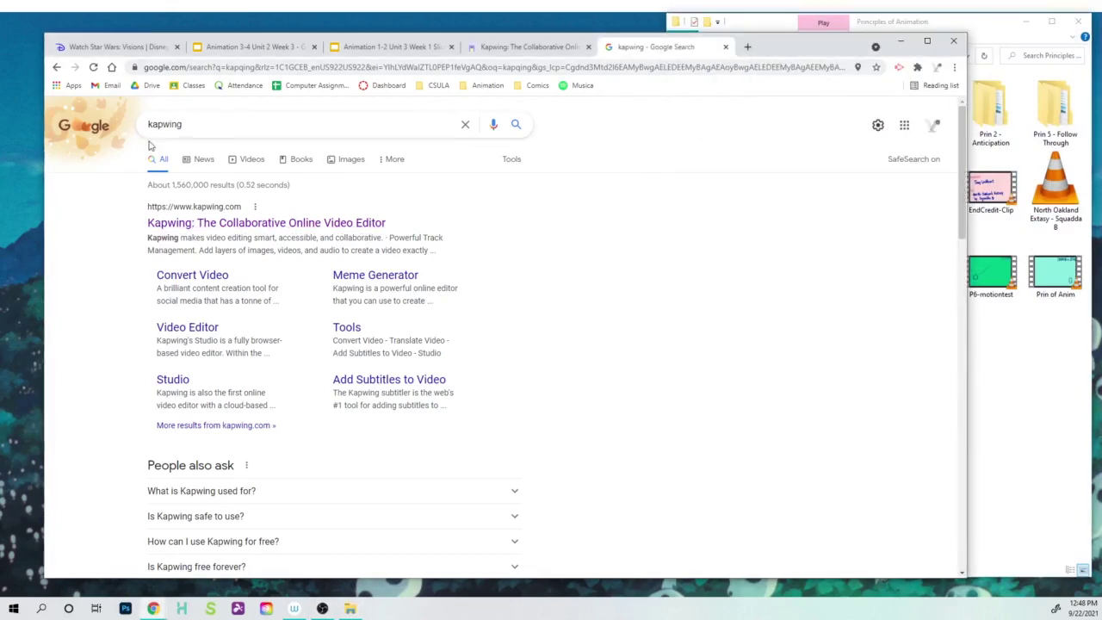
click(320, 226)
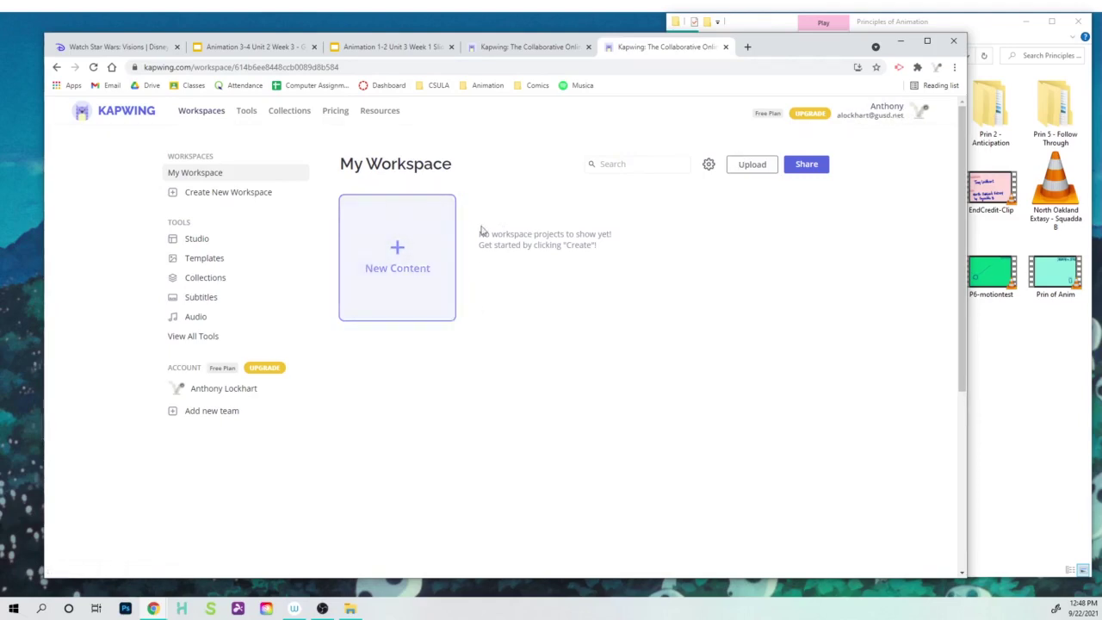
Create new content from My Workspace to get an untitled studio project.
click(402, 252)
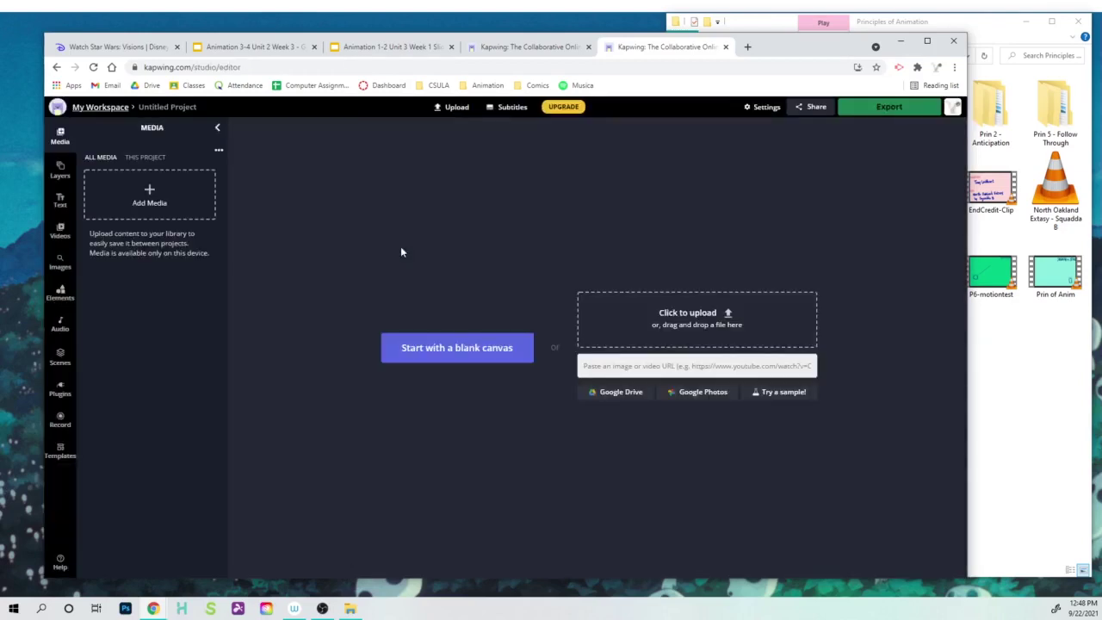
Narrow the browser and drag the five motion-test videos into the Media panel.
drag(829, 41, 803, 19)
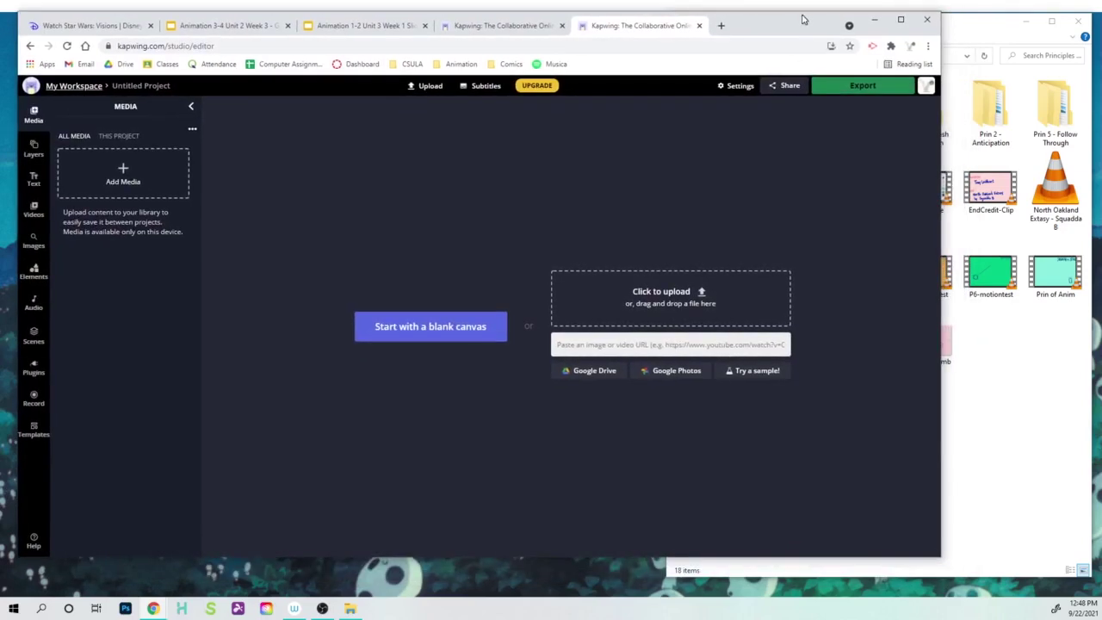
drag(941, 117, 666, 117)
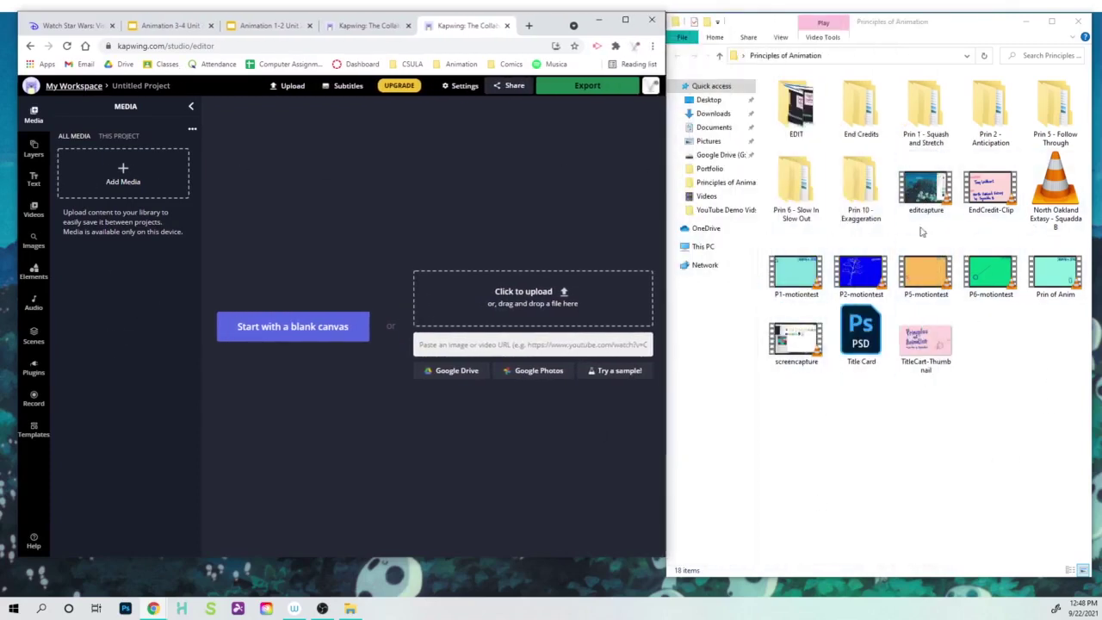
mouse_move(796, 274)
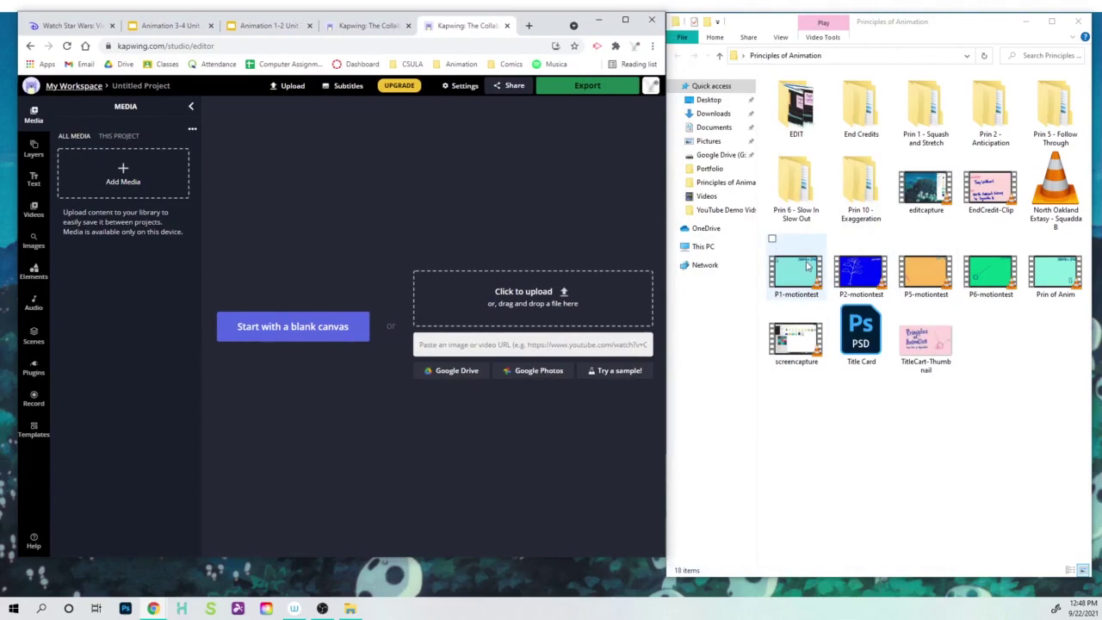
click(808, 267)
shift+click(1056, 272)
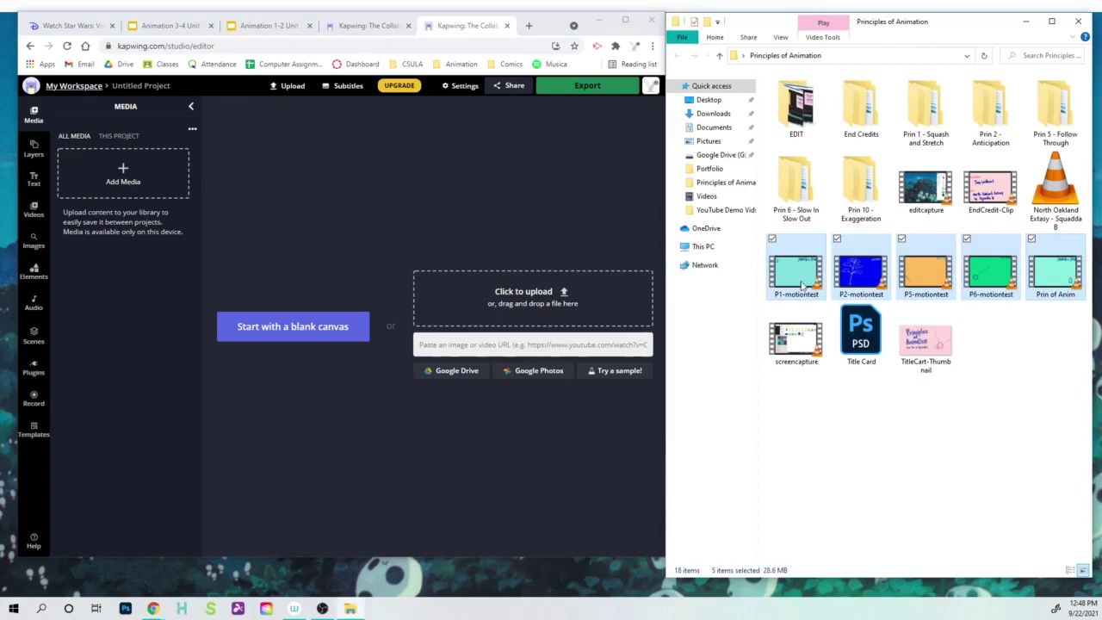
drag(802, 284, 92, 212)
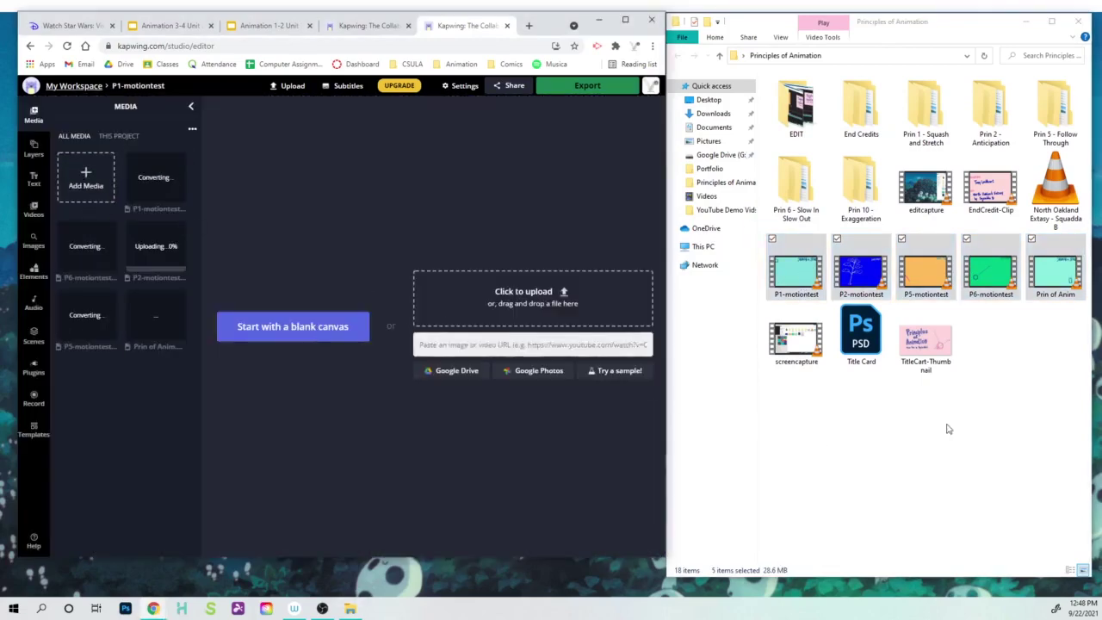
Upload the title card image, North Oakland Extasy track and EndCredit-Clip video.
drag(926, 344, 95, 420)
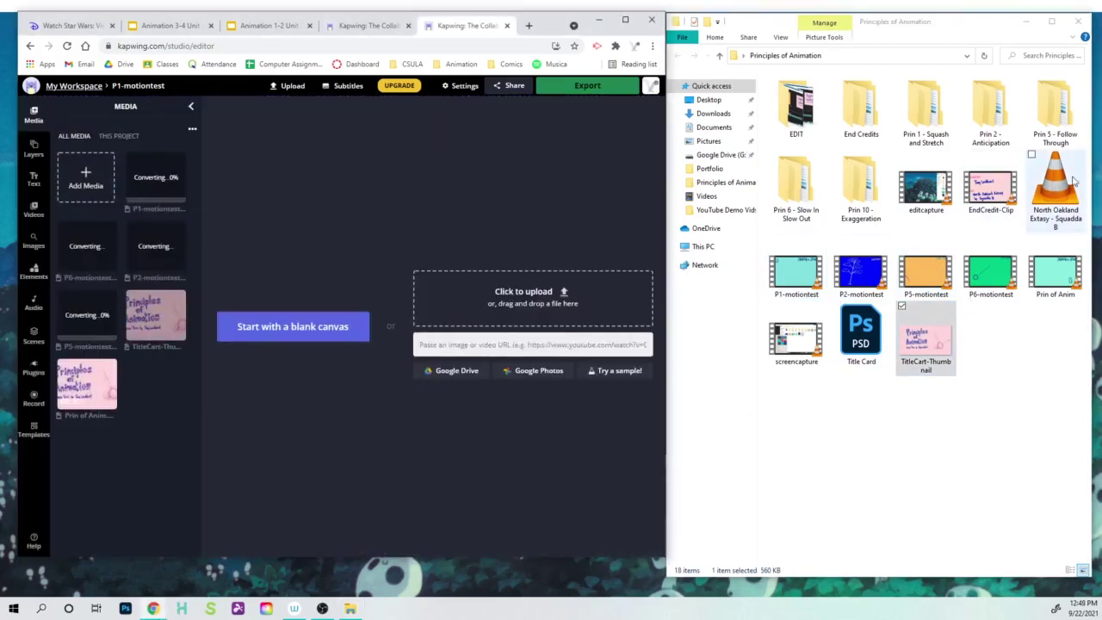
drag(1066, 178, 124, 461)
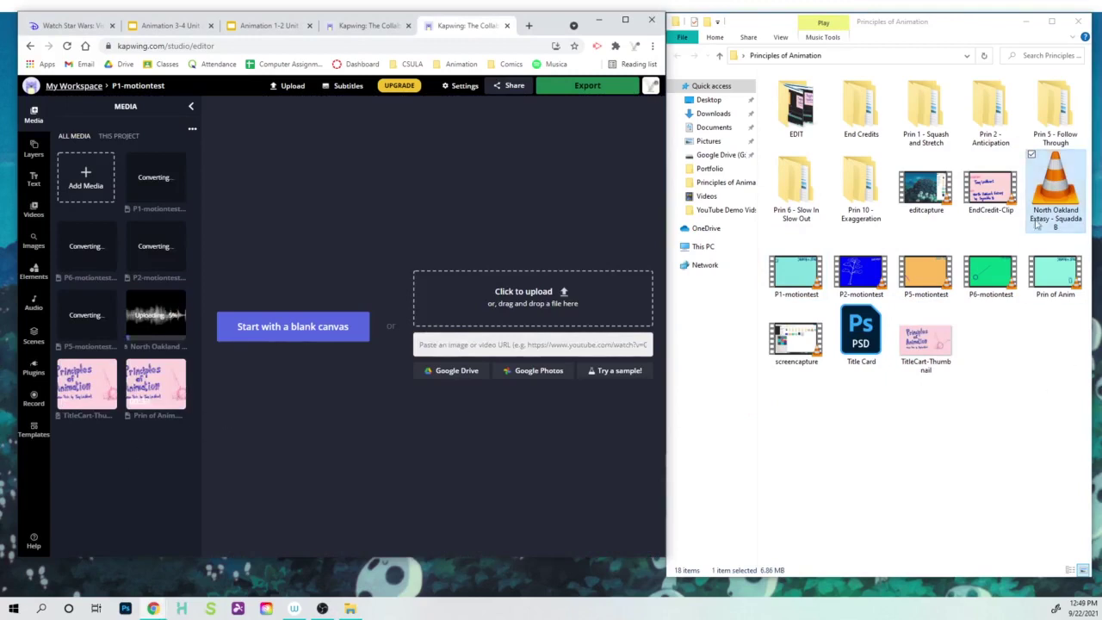
click(988, 193)
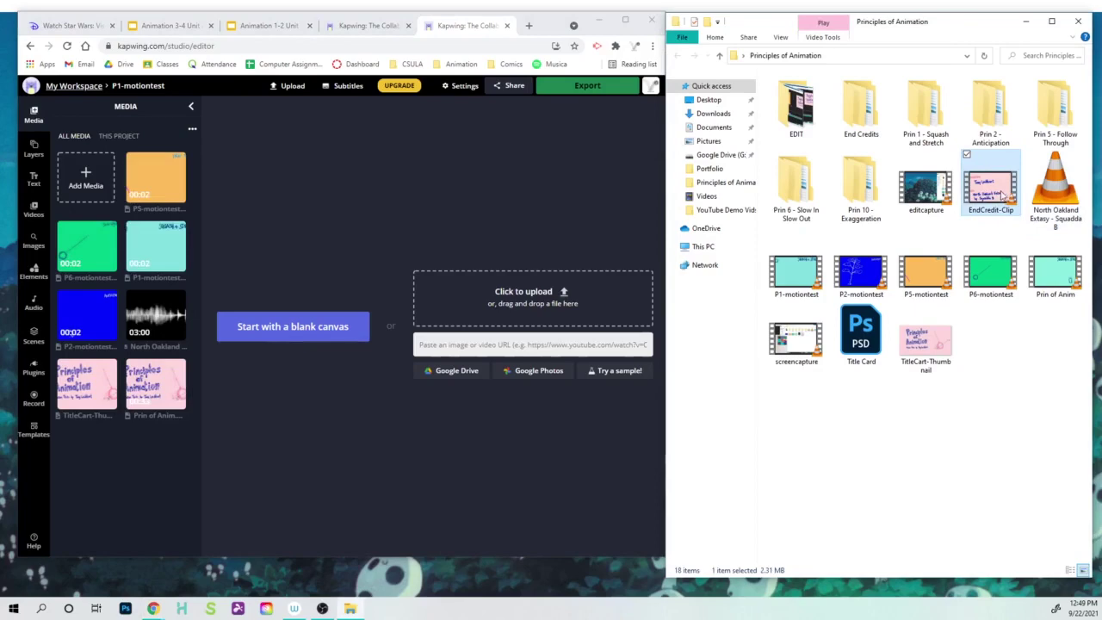
drag(992, 185, 119, 461)
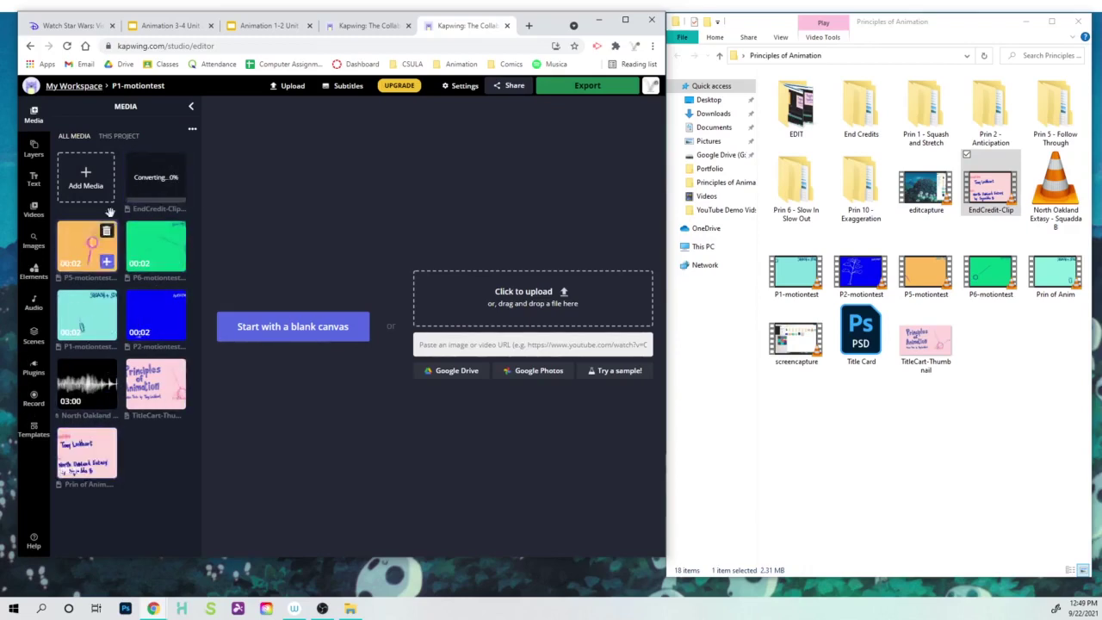
mouse_move(155, 178)
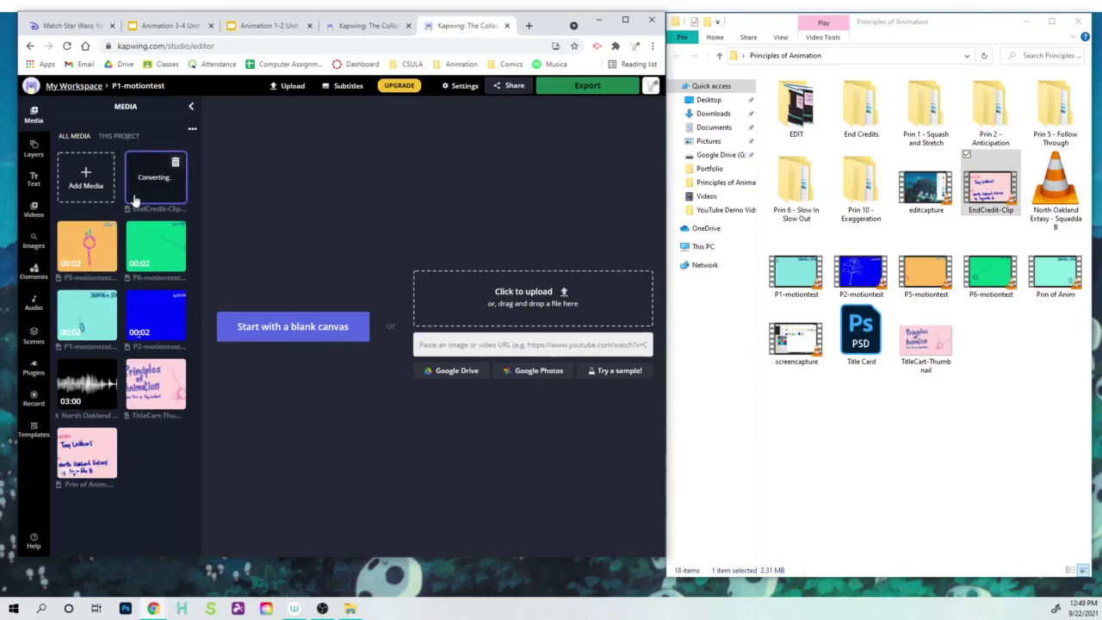
click(34, 150)
click(34, 180)
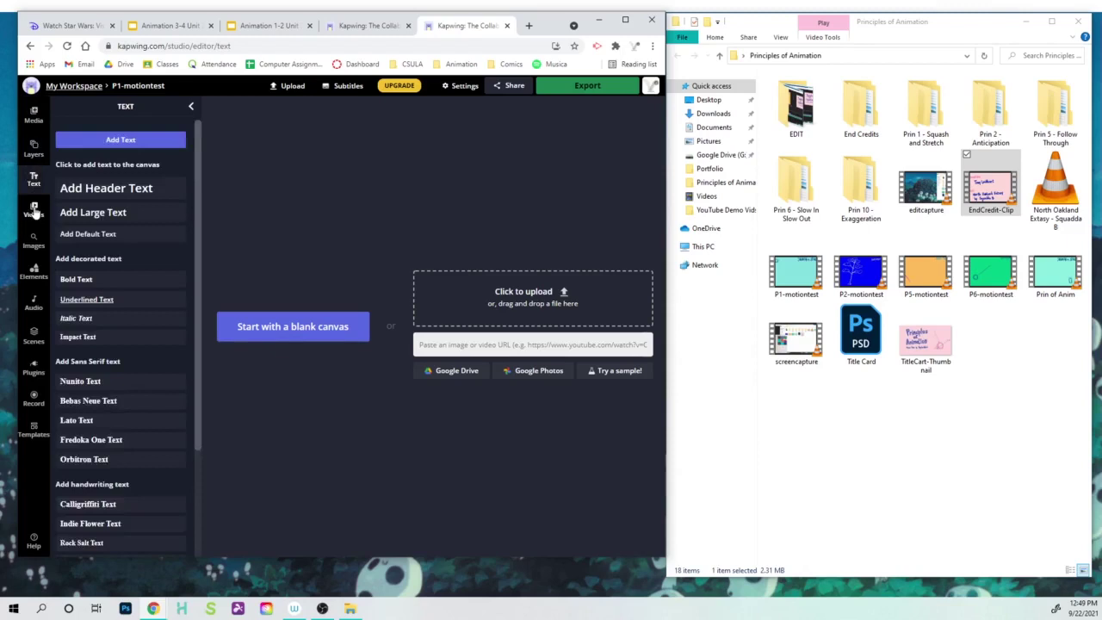
click(33, 209)
click(34, 240)
click(33, 272)
click(33, 310)
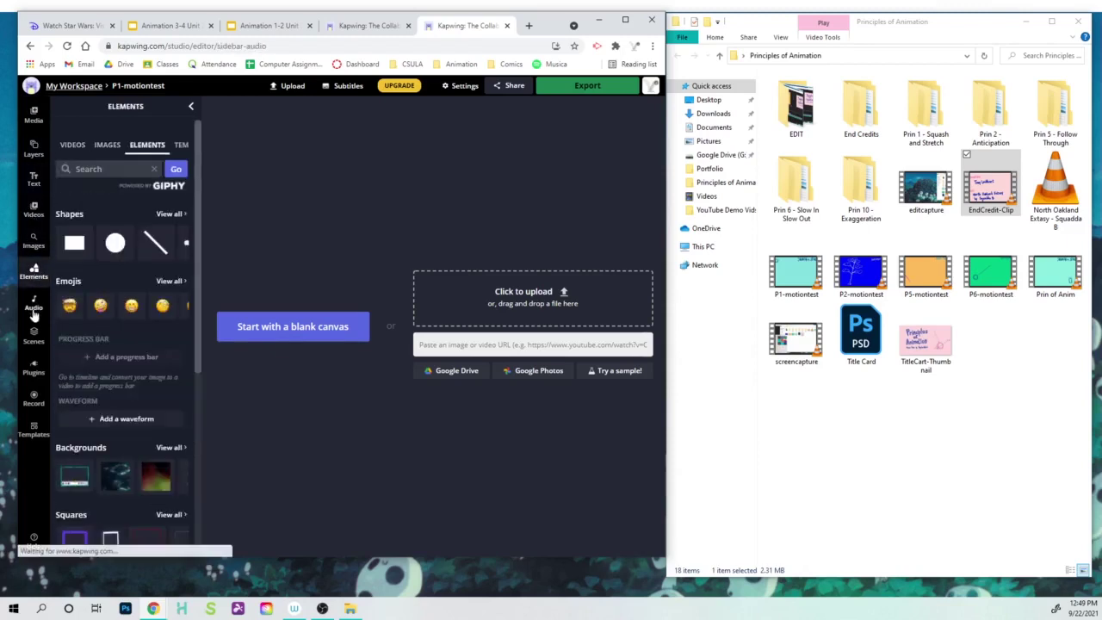
click(34, 336)
click(34, 368)
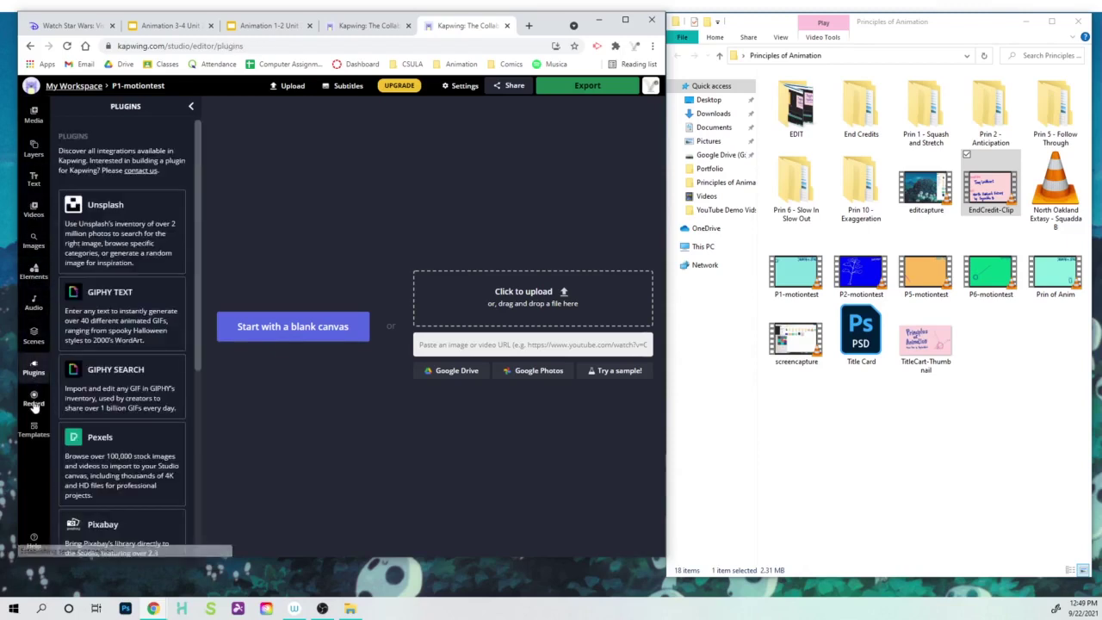
click(33, 150)
click(34, 114)
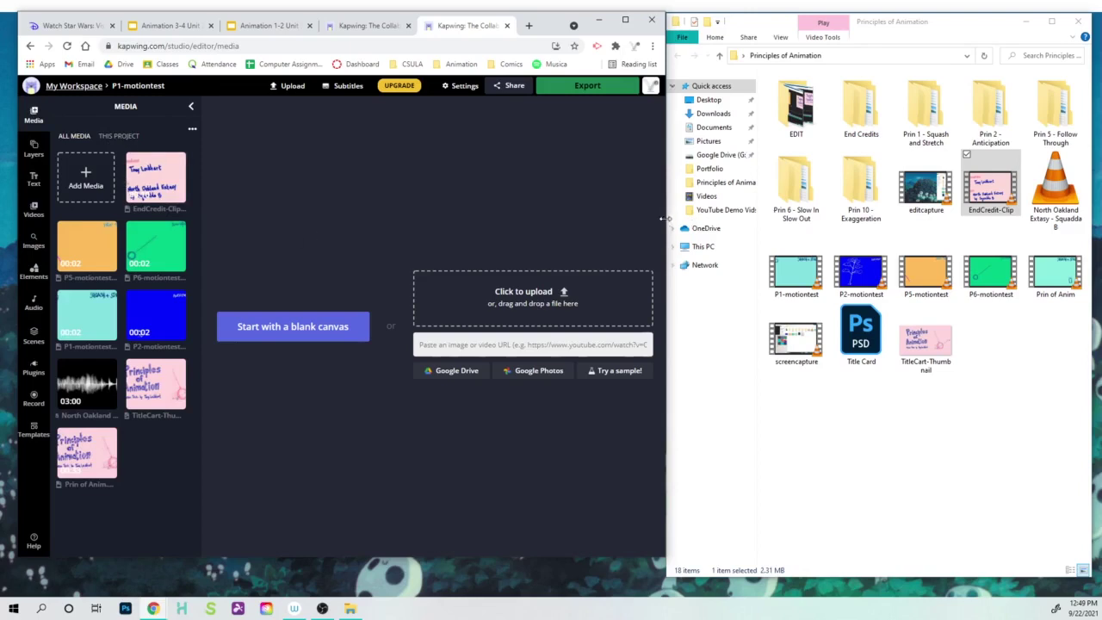
Start with a blank canvas and set its output size to 16:9.
drag(665, 219, 1077, 219)
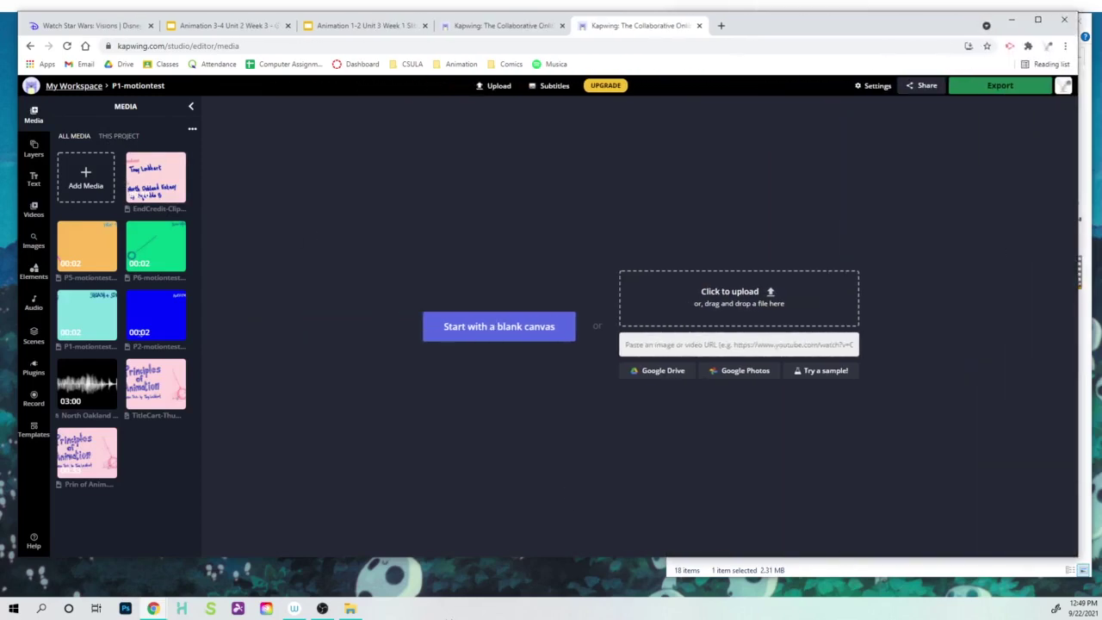
click(531, 329)
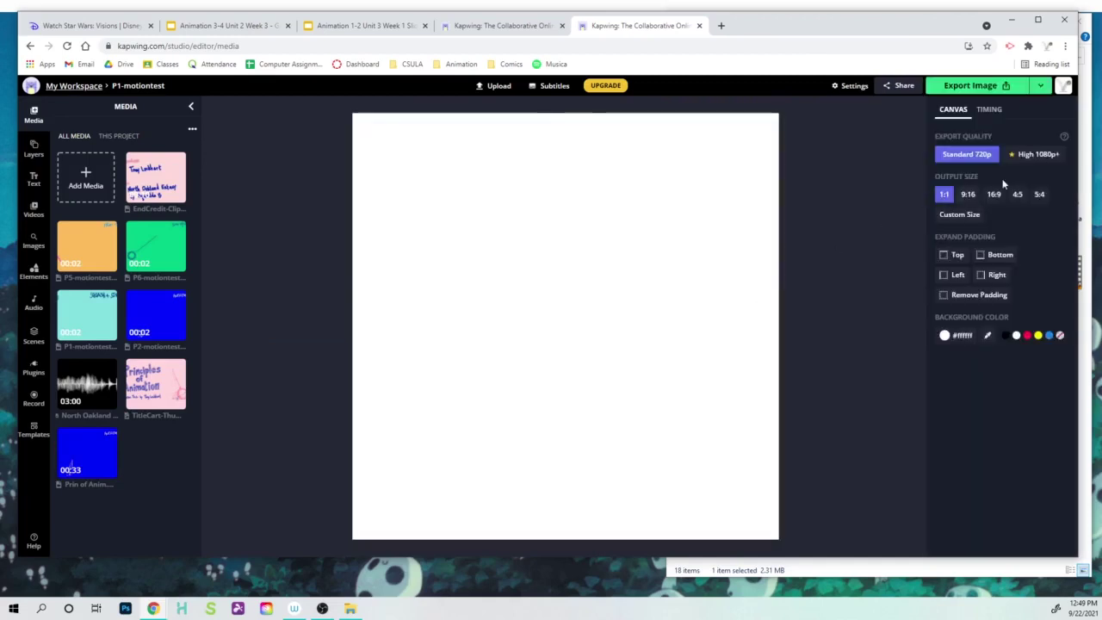
click(995, 194)
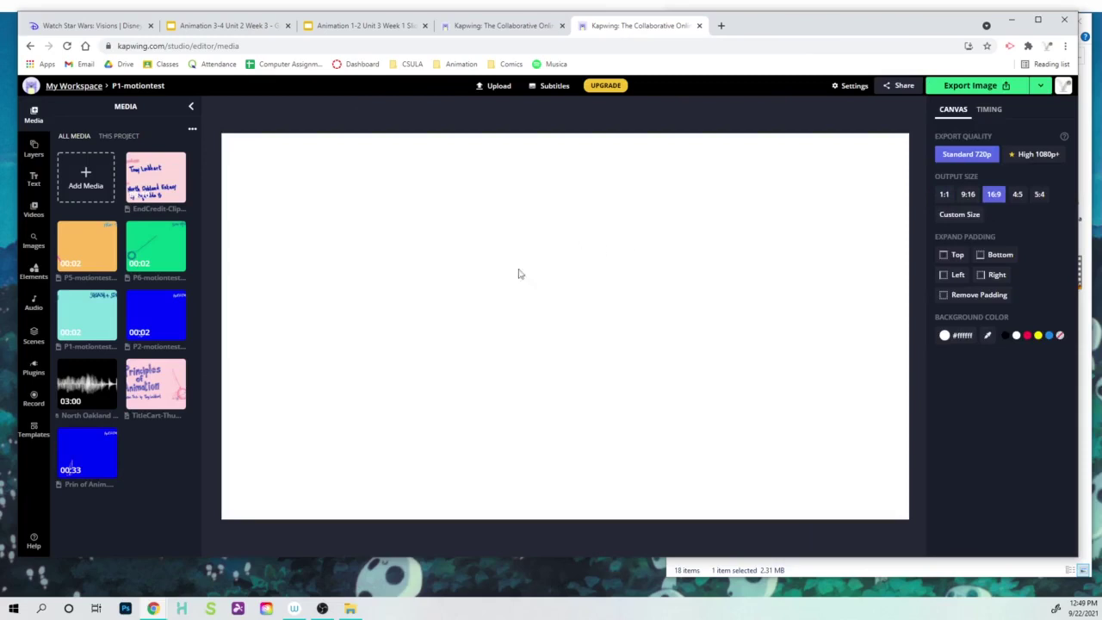
mouse_move(155, 384)
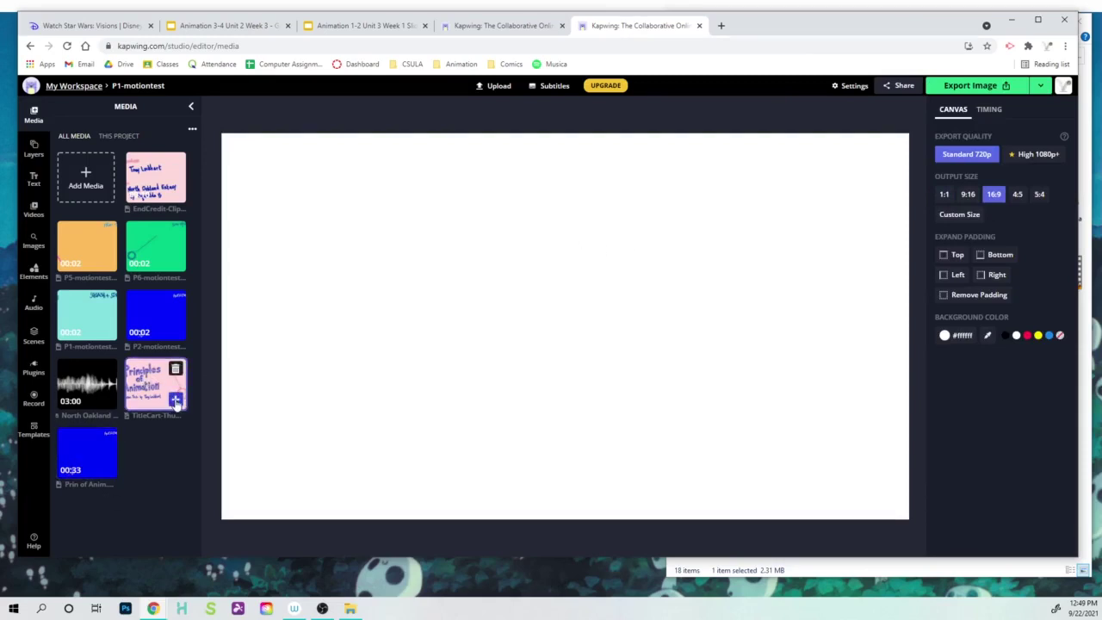
Add the TitleCart image and the P5-motiontest video to the canvas.
click(176, 401)
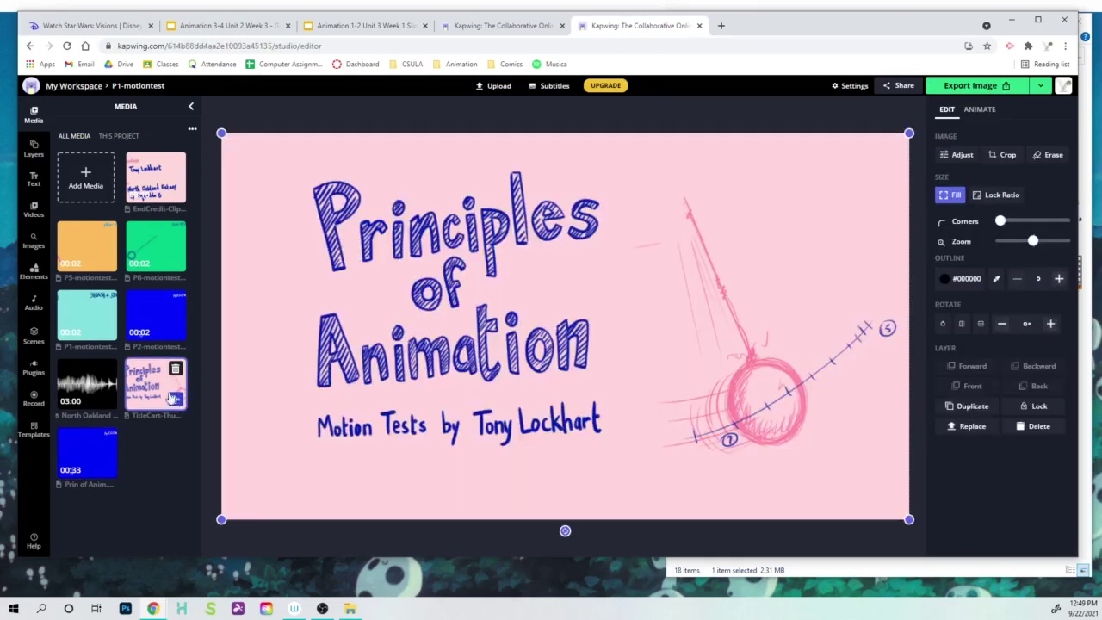
mouse_move(86, 247)
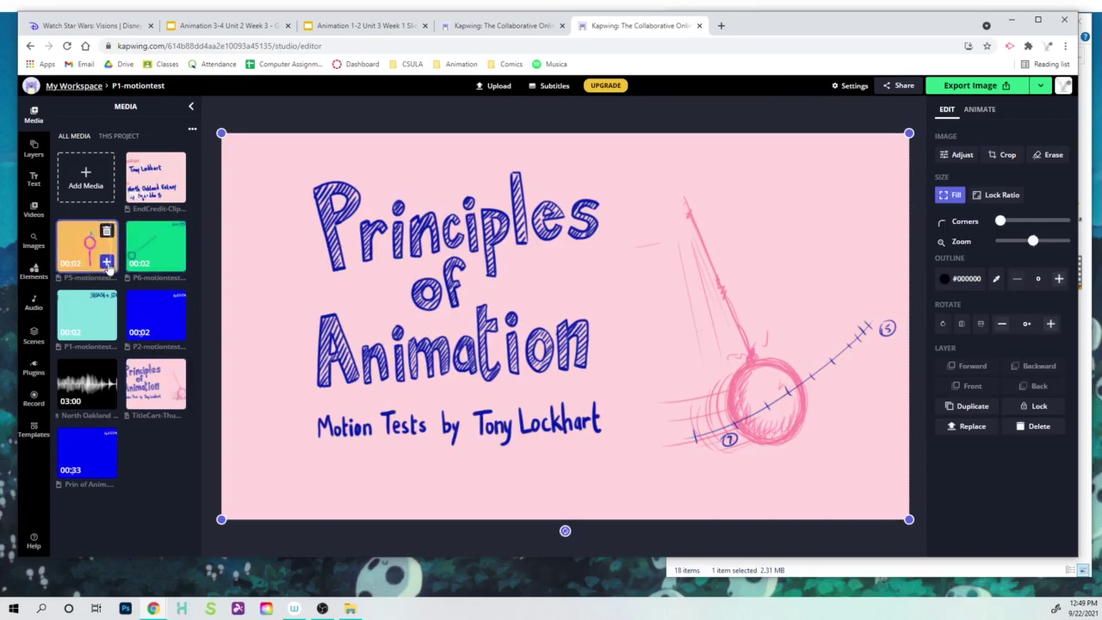
click(106, 262)
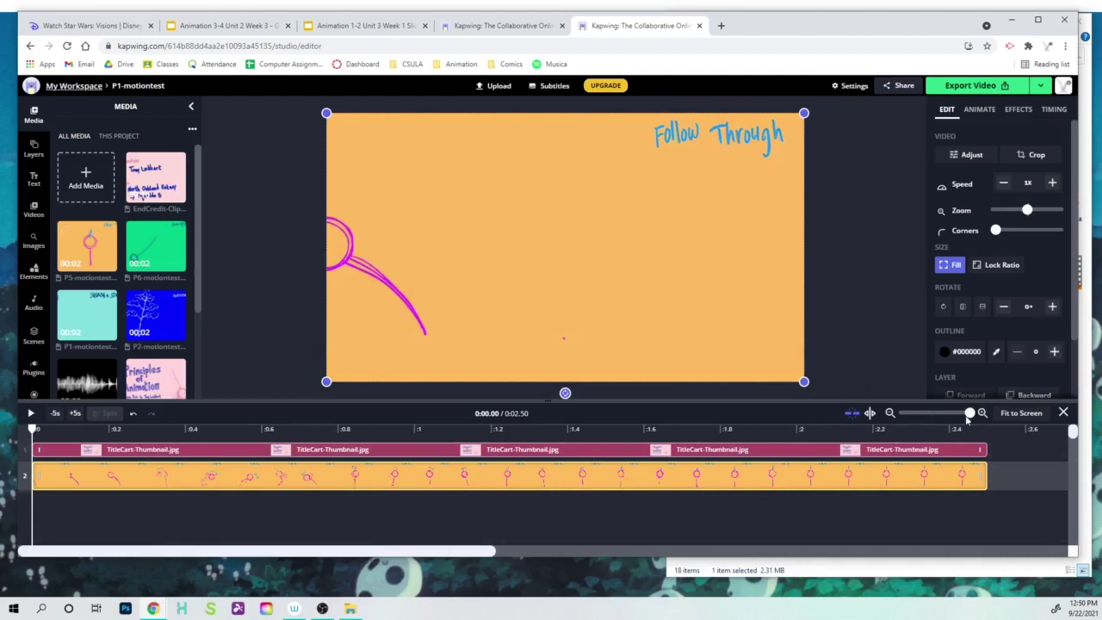
Place the P5 clip after the title card and duplicate it into three copies.
drag(969, 416, 956, 413)
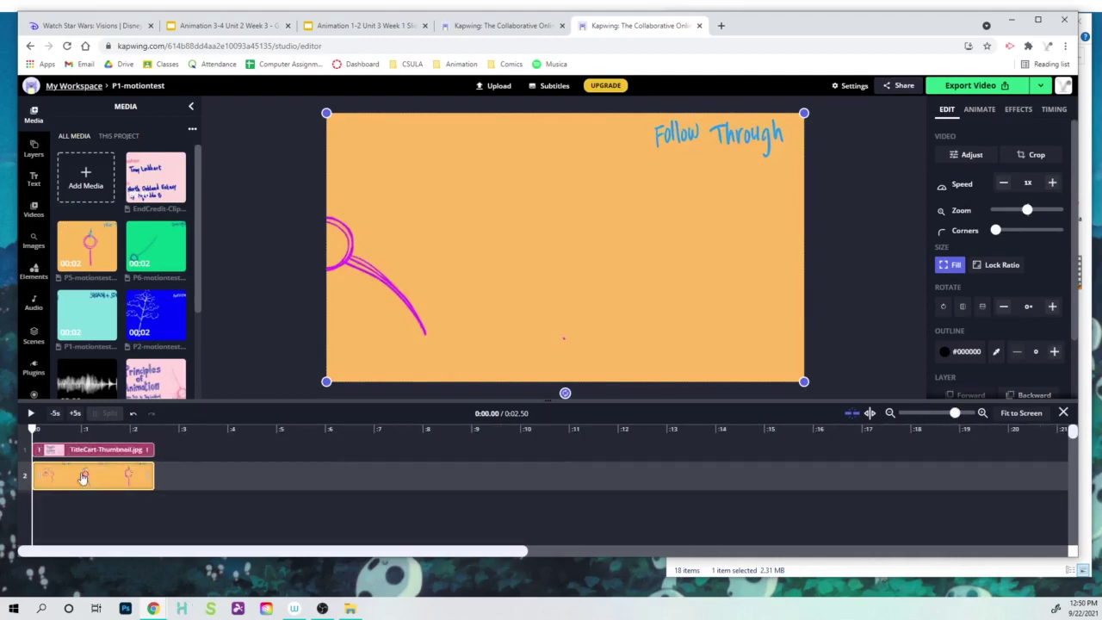
drag(83, 476, 207, 461)
mouse_move(155, 428)
mouse_down()
mouse_move(131, 429)
mouse_move(275, 428)
mouse_move(229, 428)
mouse_move(253, 428)
mouse_up()
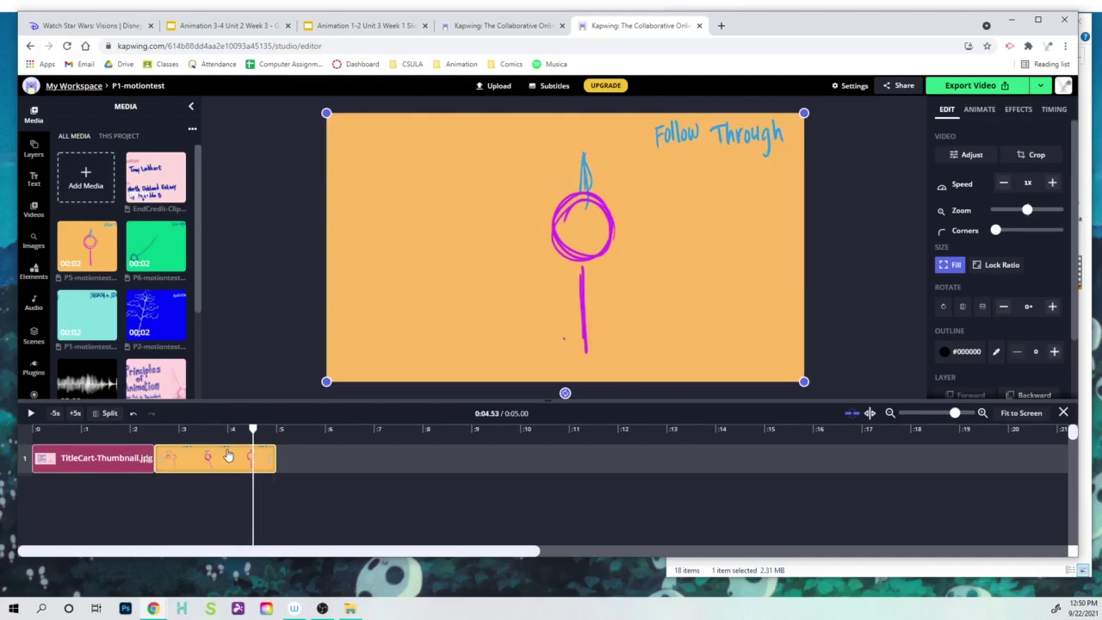
key(ctrl+d)
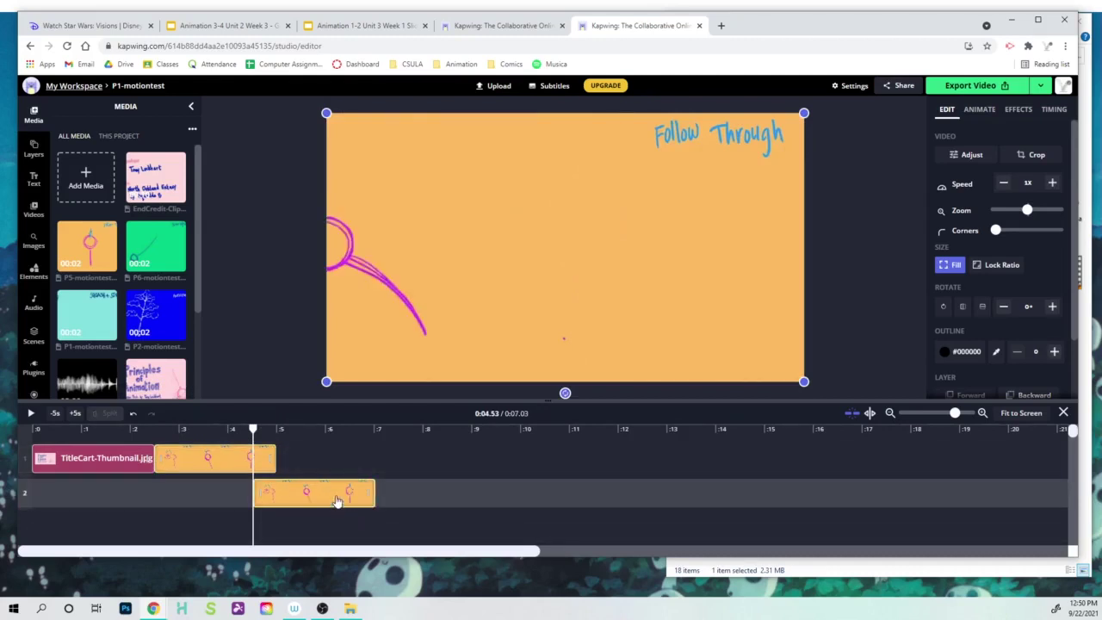
mouse_move(337, 500)
mouse_down()
mouse_move(363, 468)
mouse_move(478, 459)
mouse_up()
key(ctrl+d)
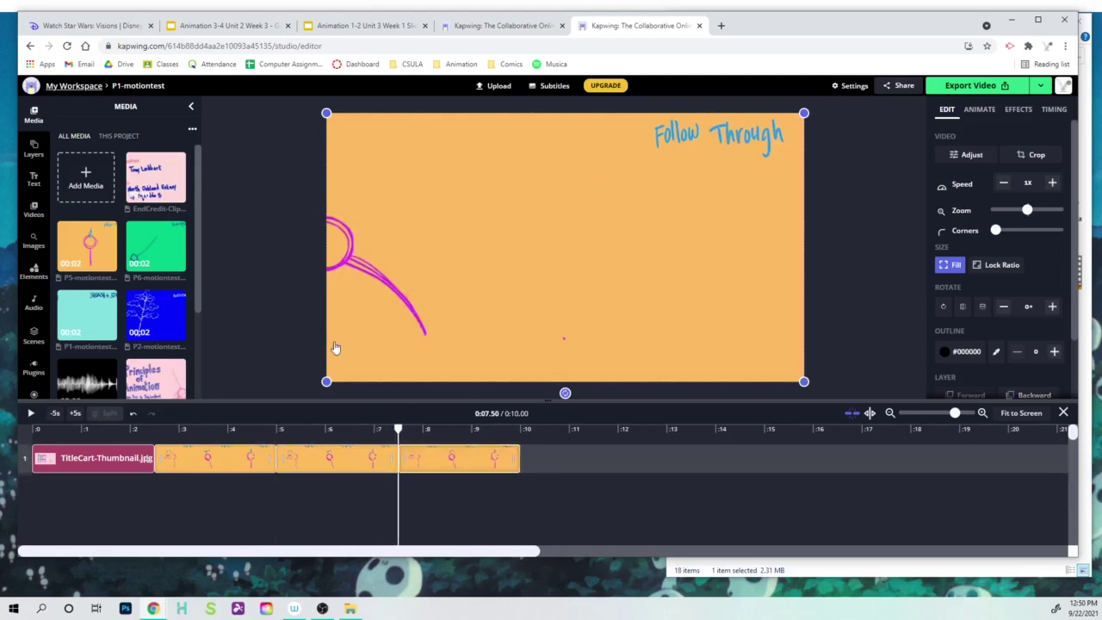
Place the green P6 clip after the orange clips and cut off its black tail.
click(176, 262)
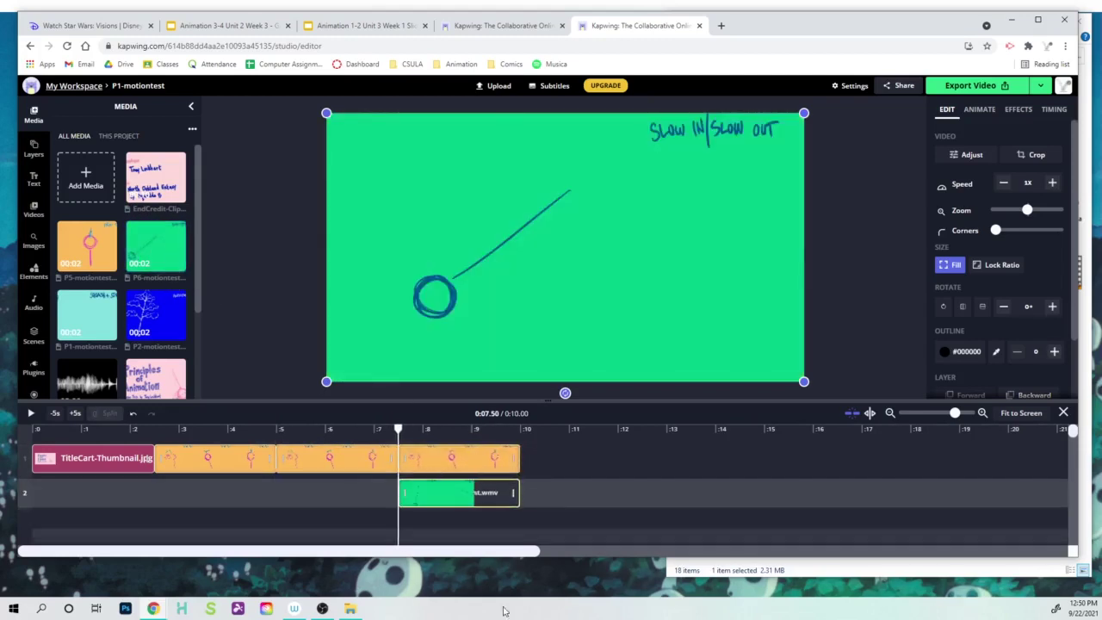
mouse_move(469, 497)
mouse_down()
mouse_move(604, 462)
mouse_move(593, 467)
mouse_up()
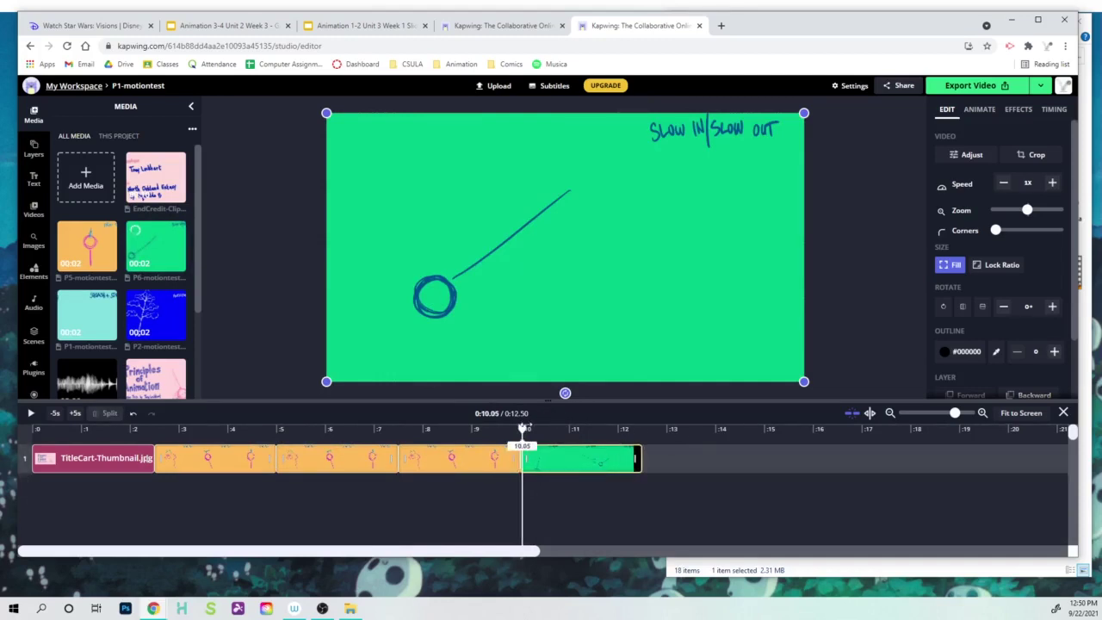
drag(521, 428, 638, 412)
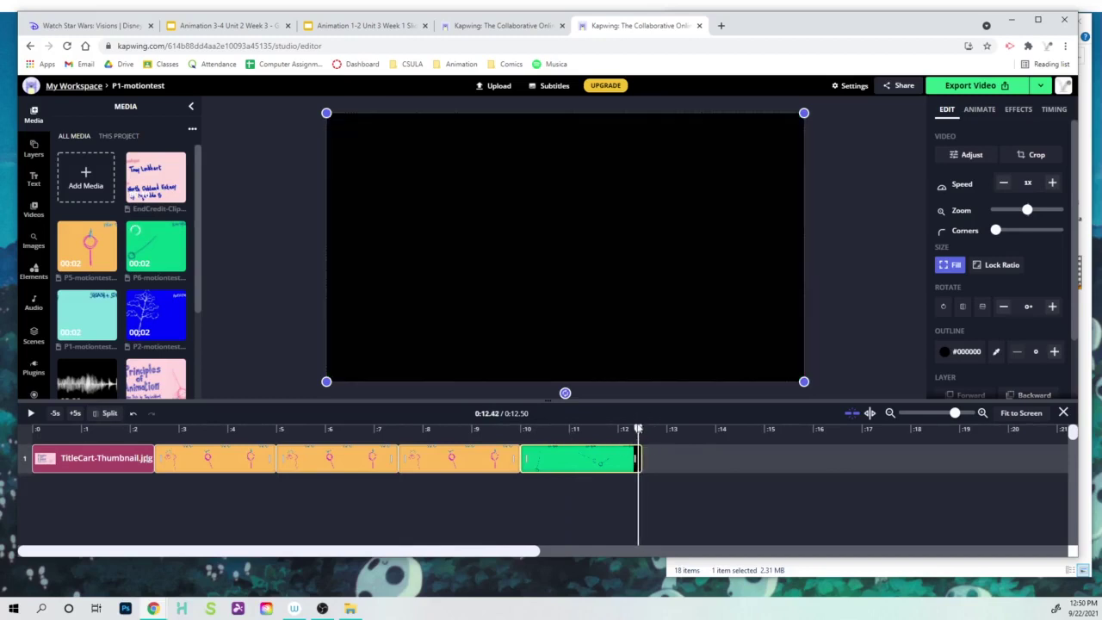
drag(638, 412, 613, 429)
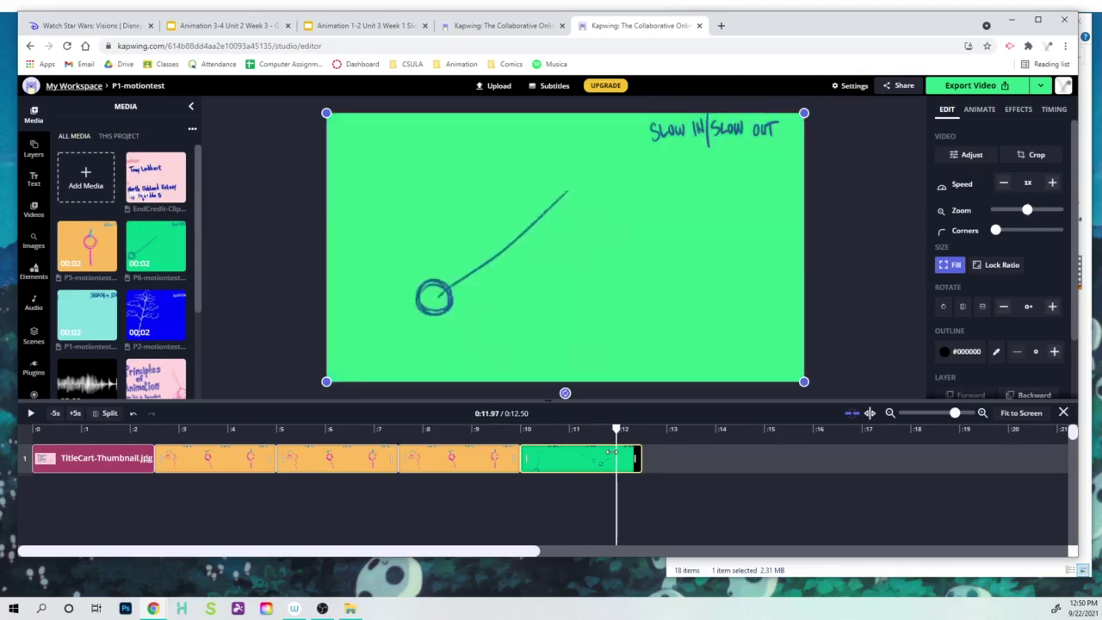
key(Left)
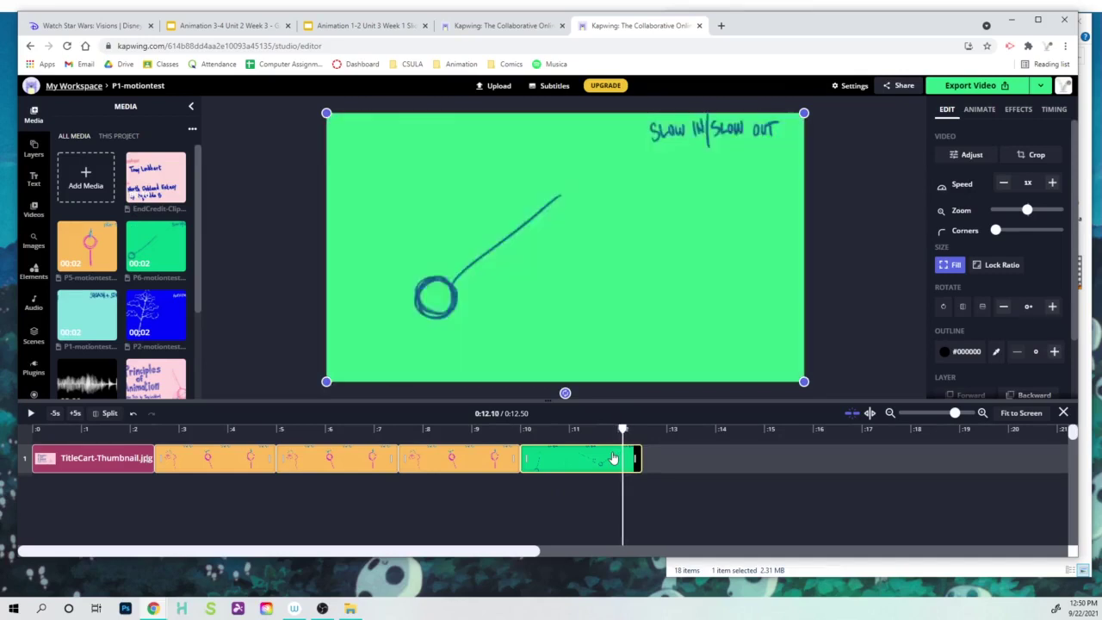
key(Left)
key(Left)
right_click(626, 462)
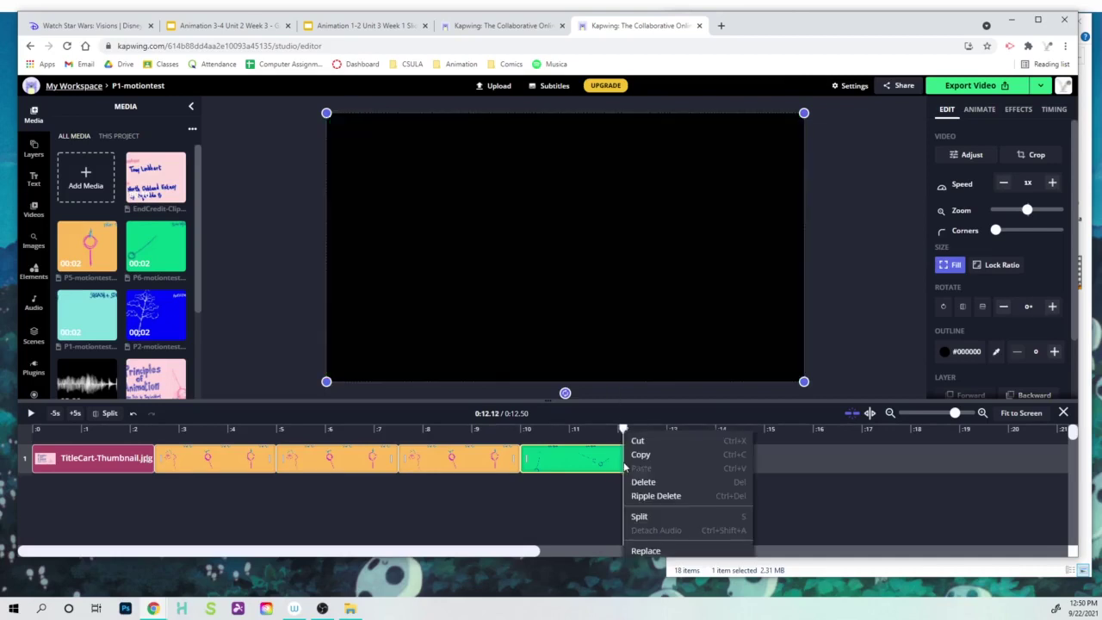
click(640, 517)
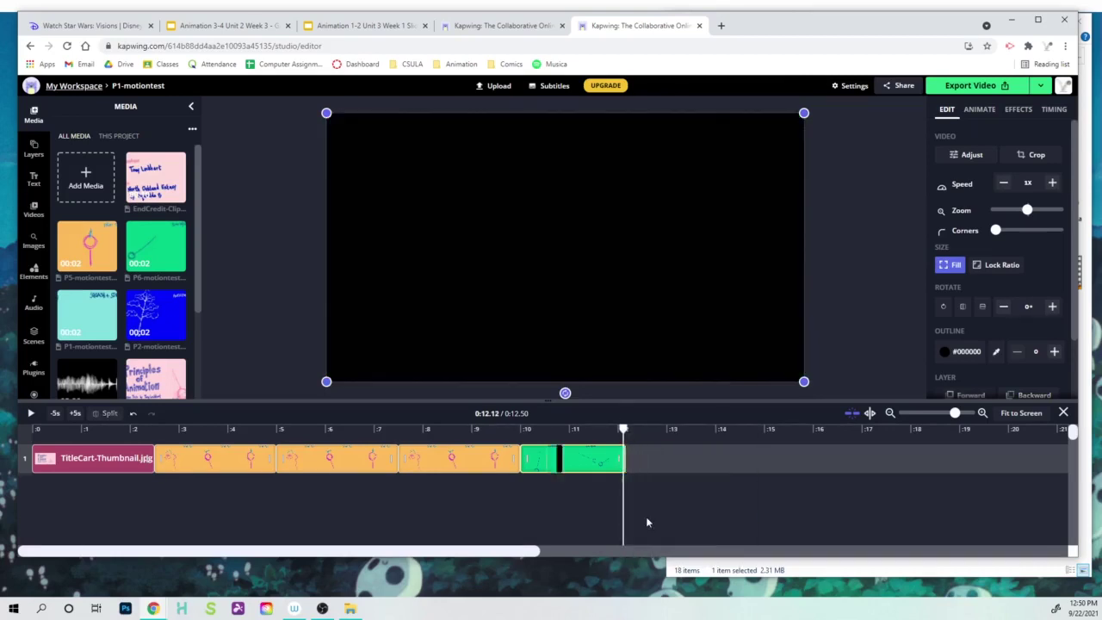
key(Delete)
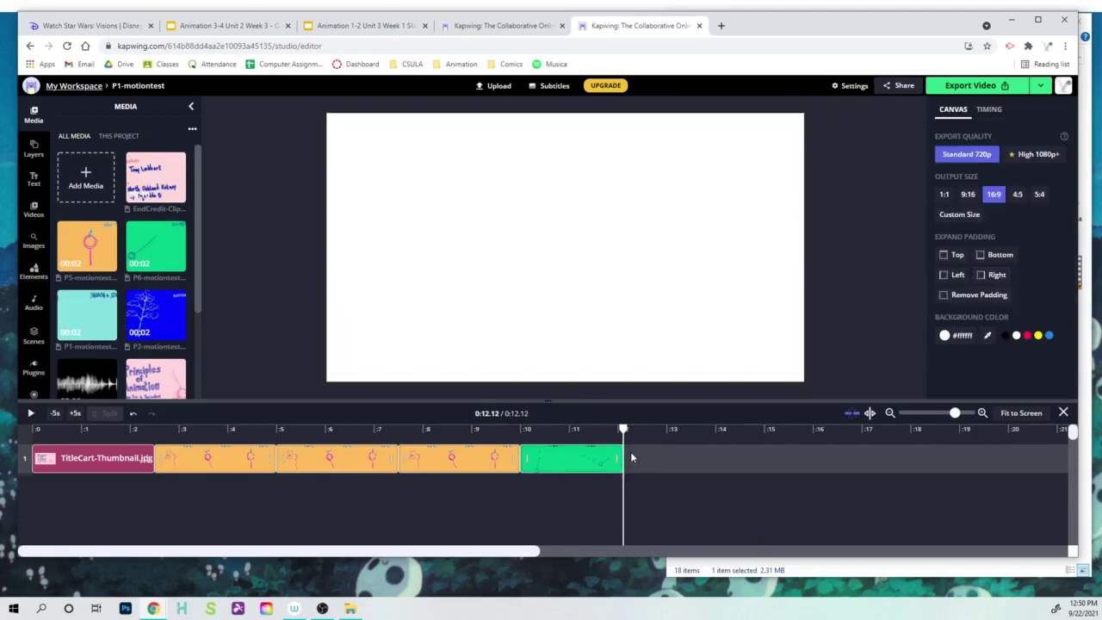
Paste two more copies of the trimmed green clip after it.
click(602, 460)
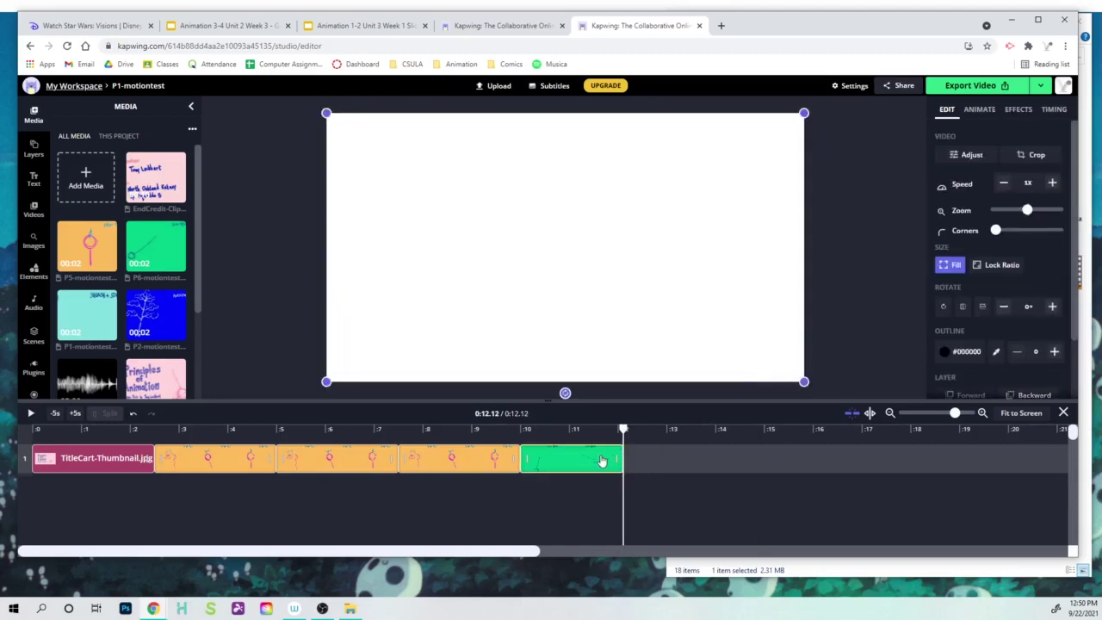
click(633, 453)
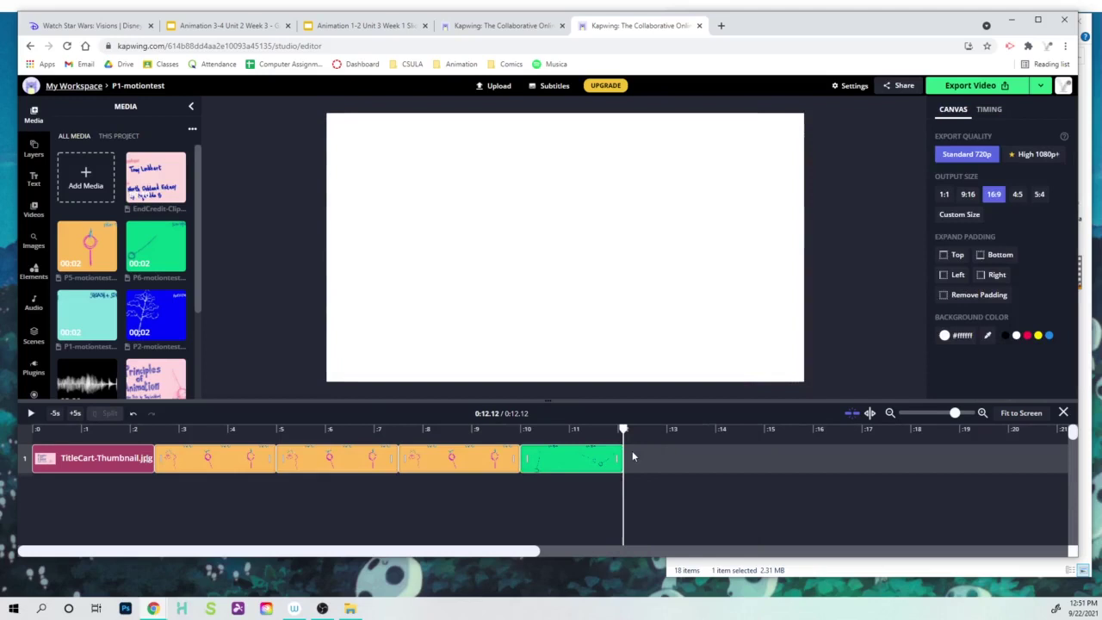
key(ctrl+v)
click(738, 458)
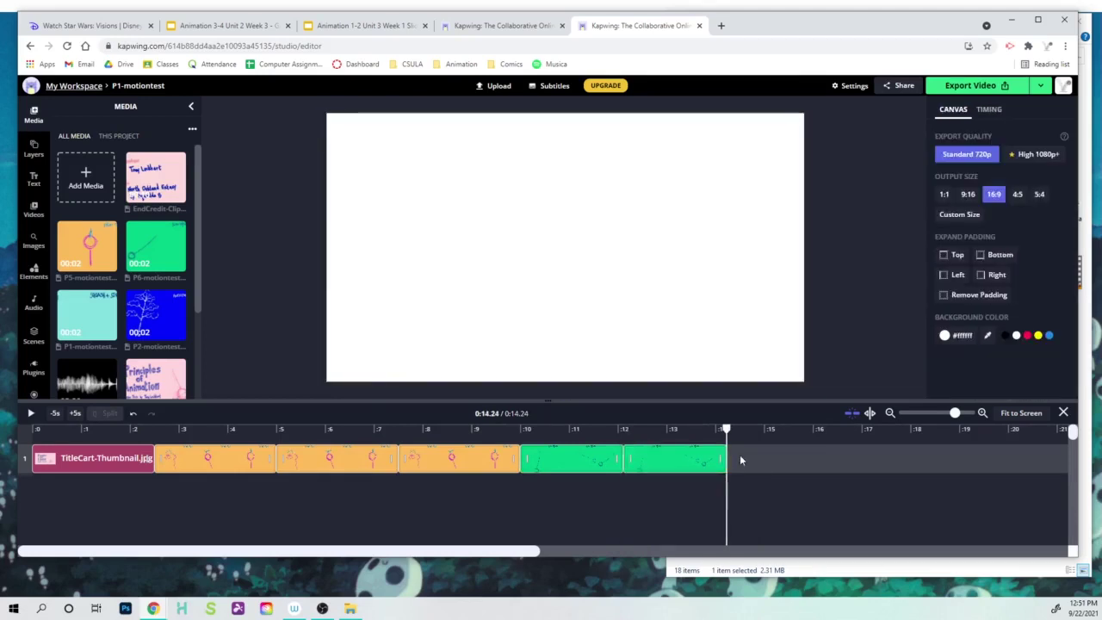
key(ctrl+v)
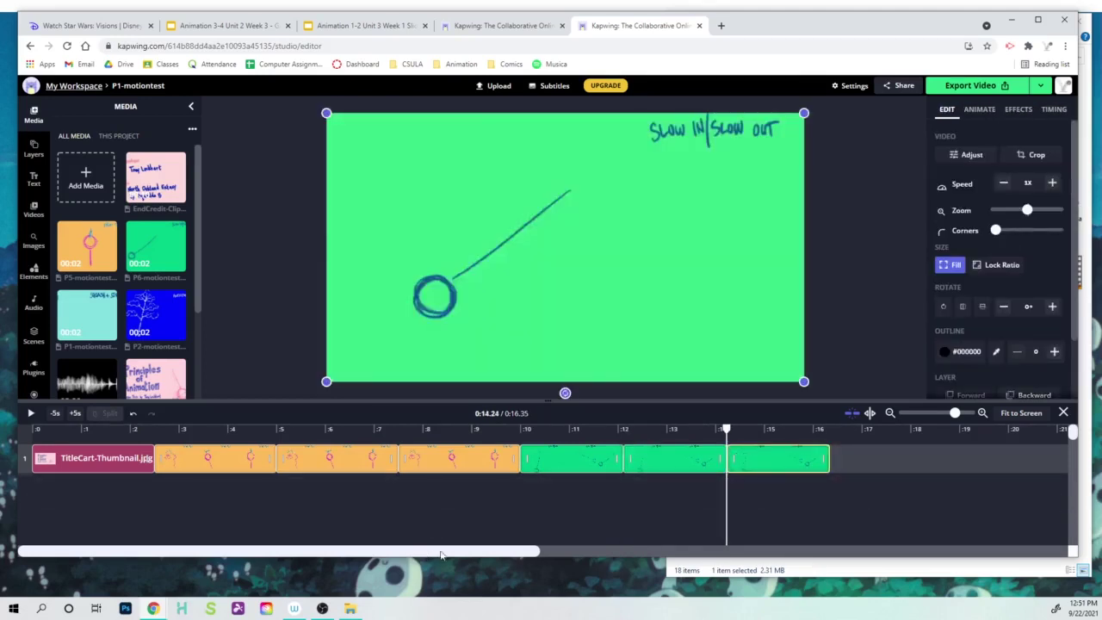
drag(441, 555, 564, 553)
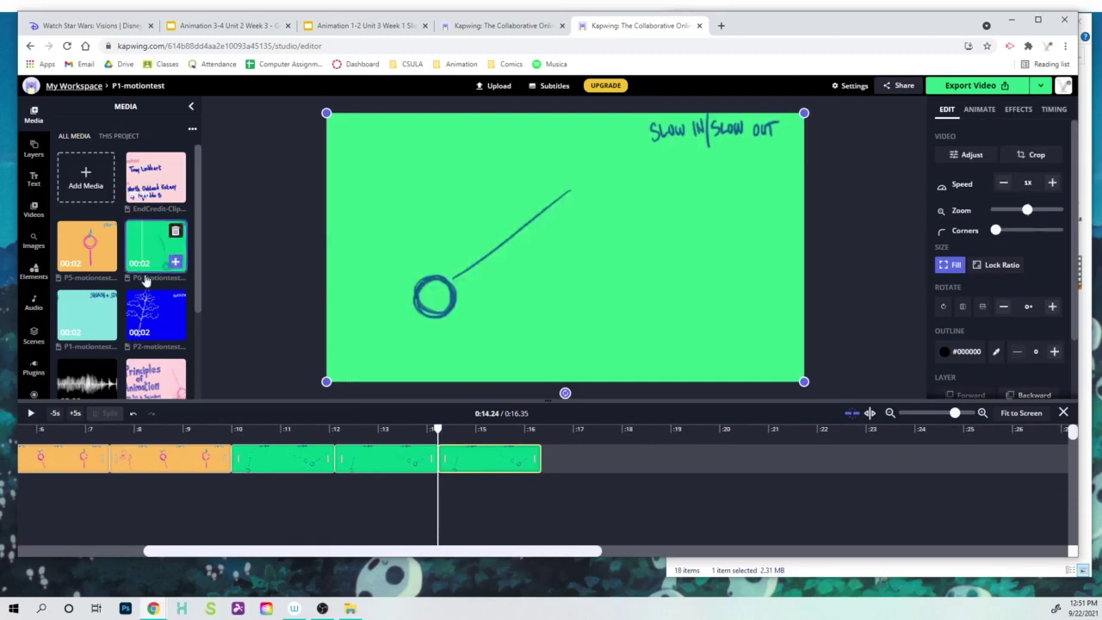
Place the blue Anticipation clip after the green clips and trim its black end.
drag(176, 332, 618, 458)
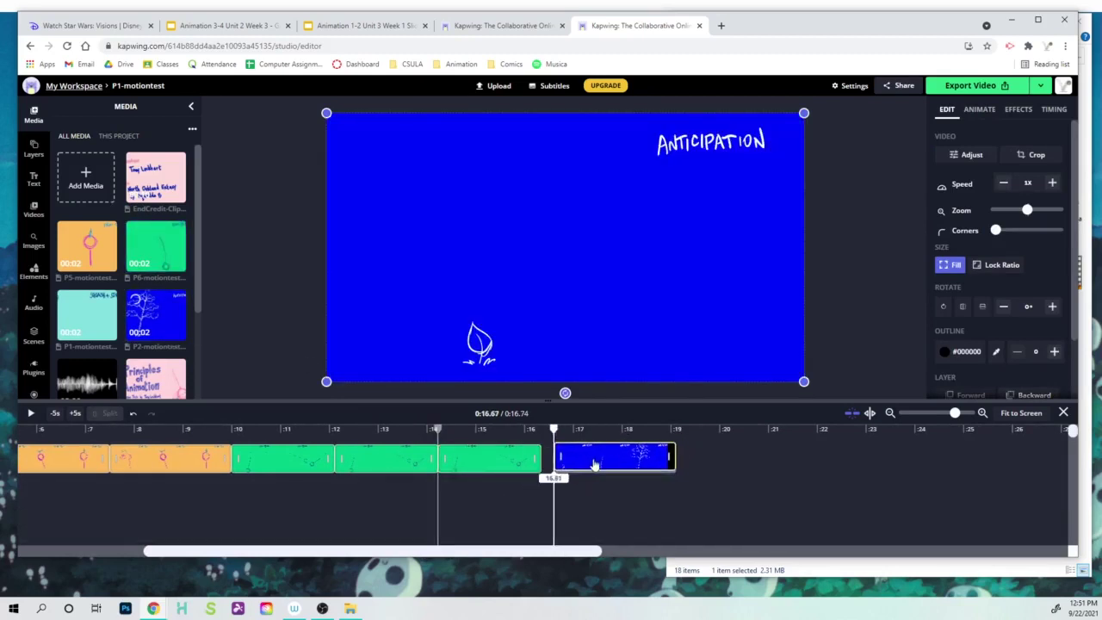
drag(617, 458, 612, 462)
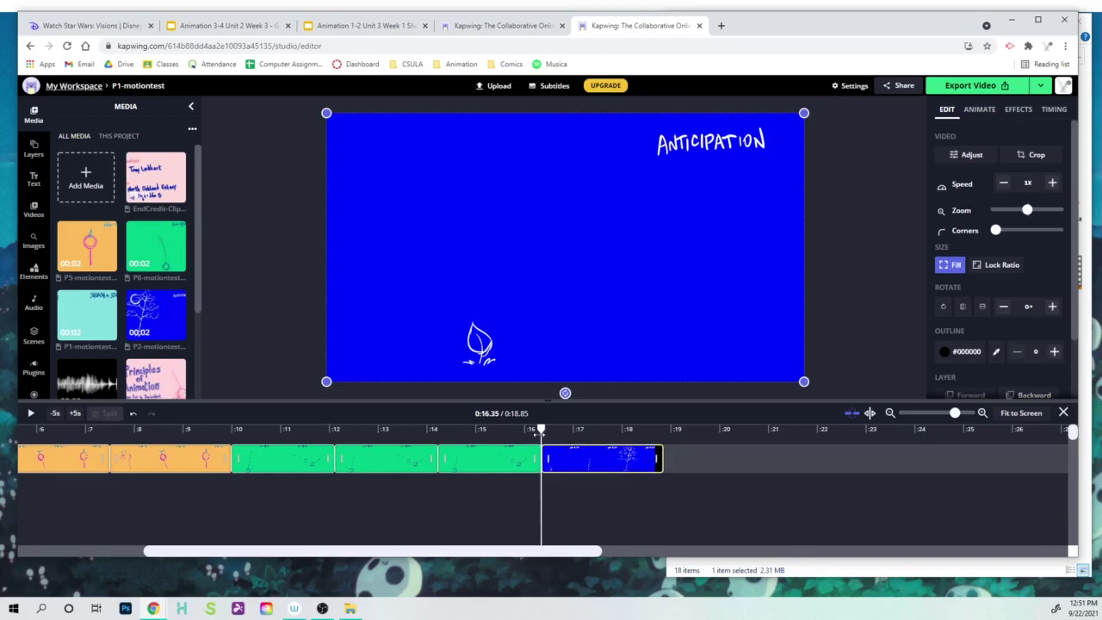
mouse_move(541, 432)
mouse_down()
mouse_move(655, 428)
mouse_move(645, 427)
mouse_up()
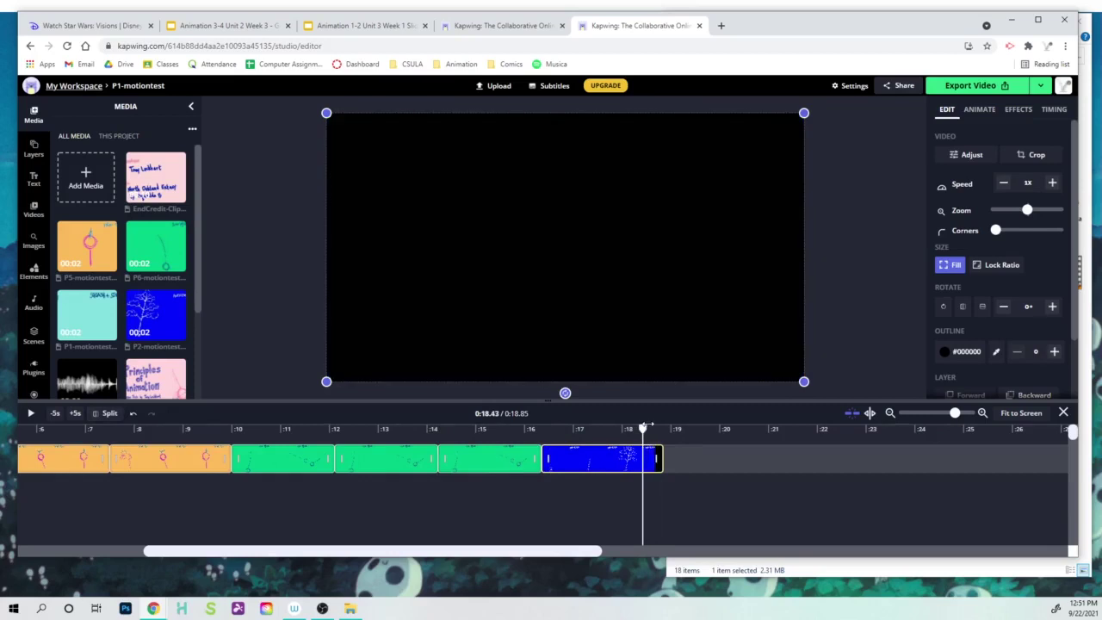
drag(648, 428, 649, 428)
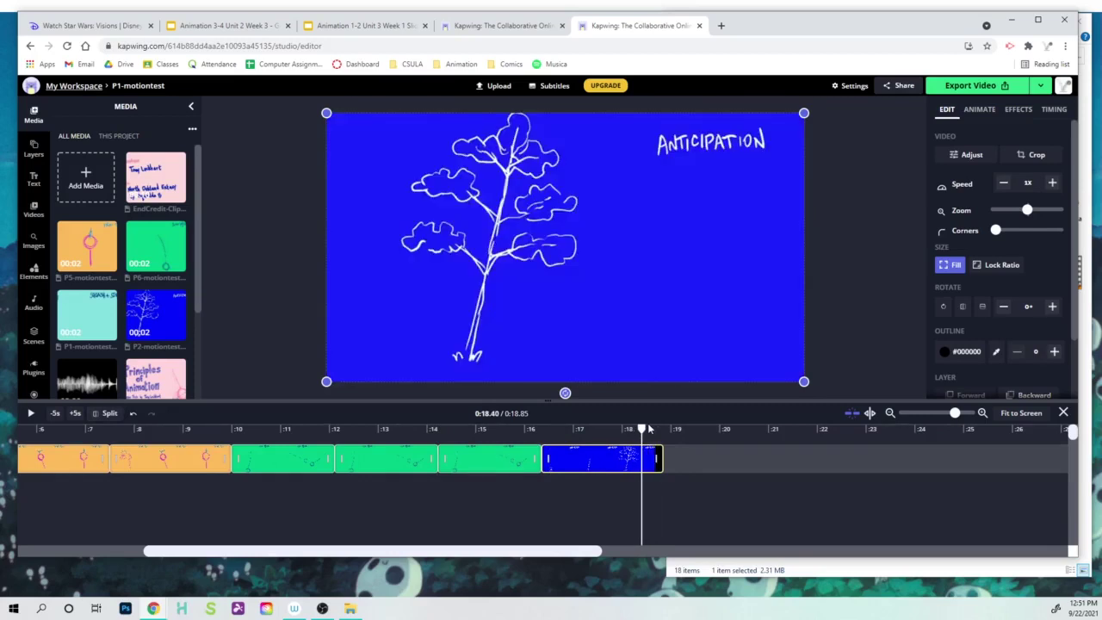
right_click(644, 460)
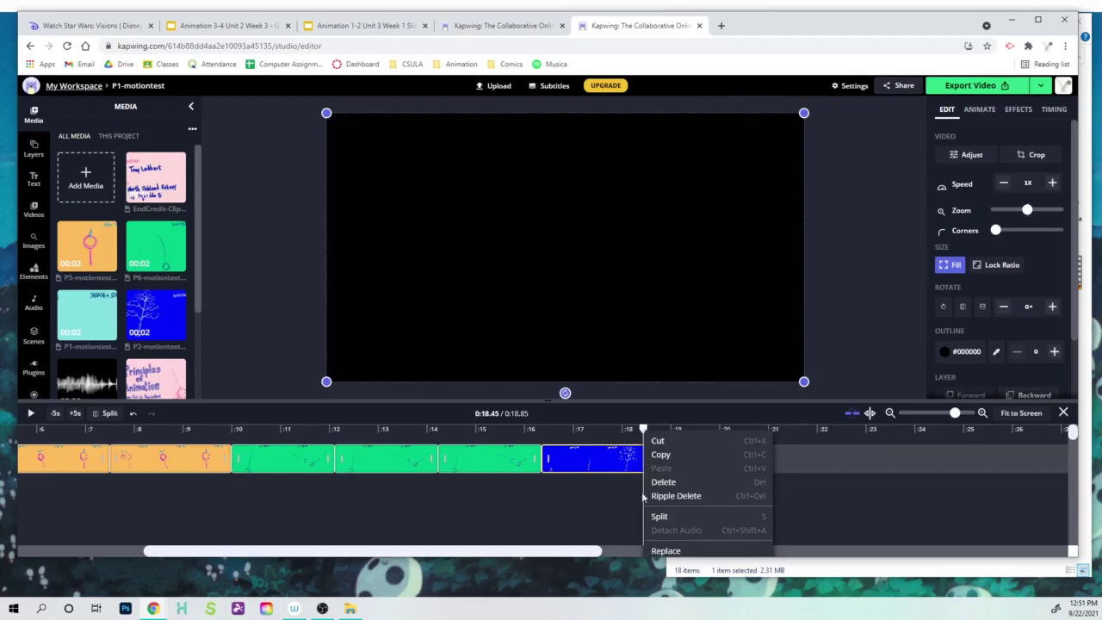
click(656, 517)
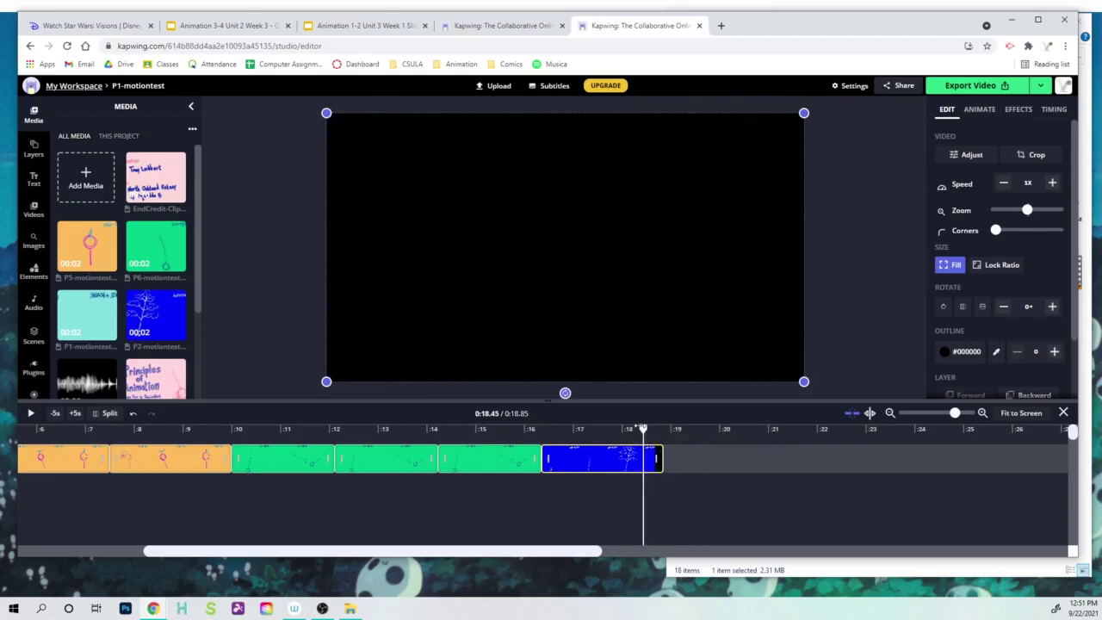
drag(642, 428, 637, 428)
right_click(633, 463)
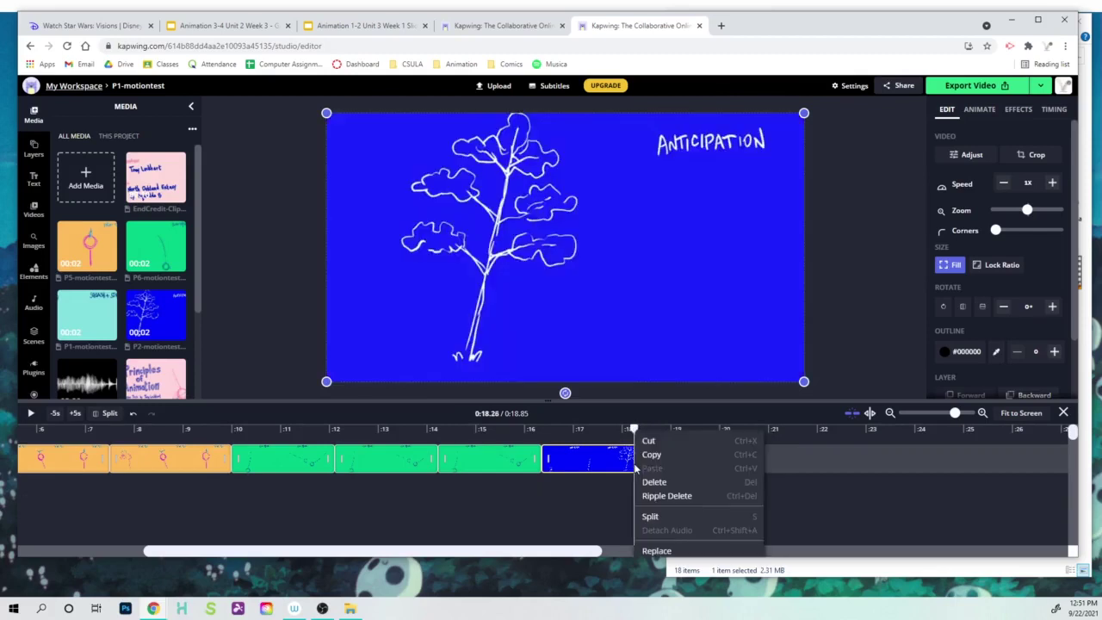
click(656, 518)
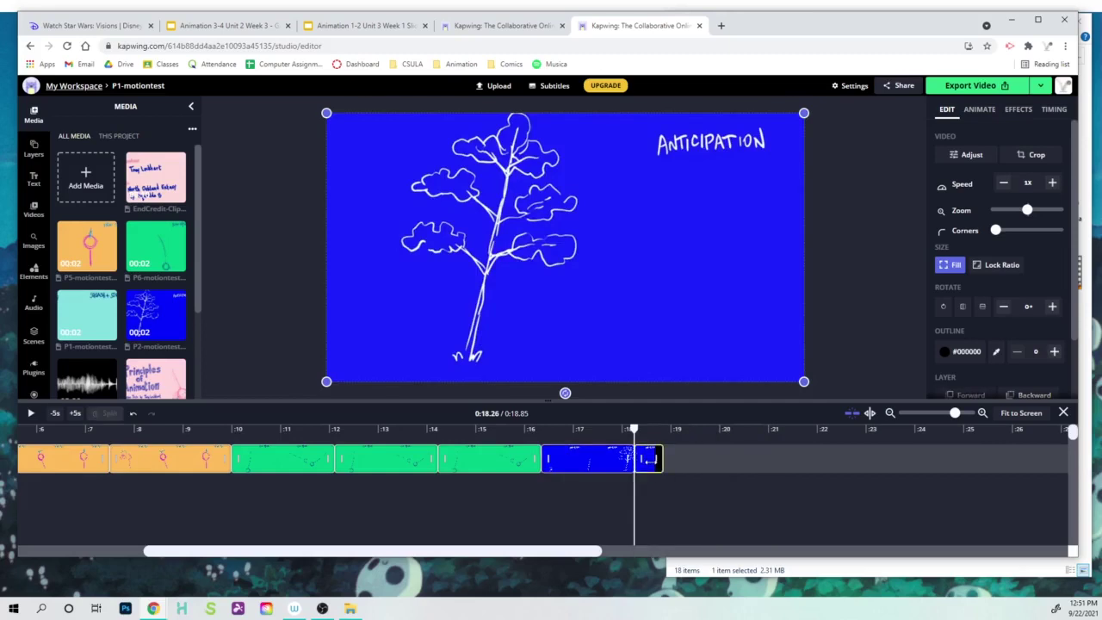
key(Delete)
Undo an accidental deletion and paste two more blue clip copies at the end.
click(623, 455)
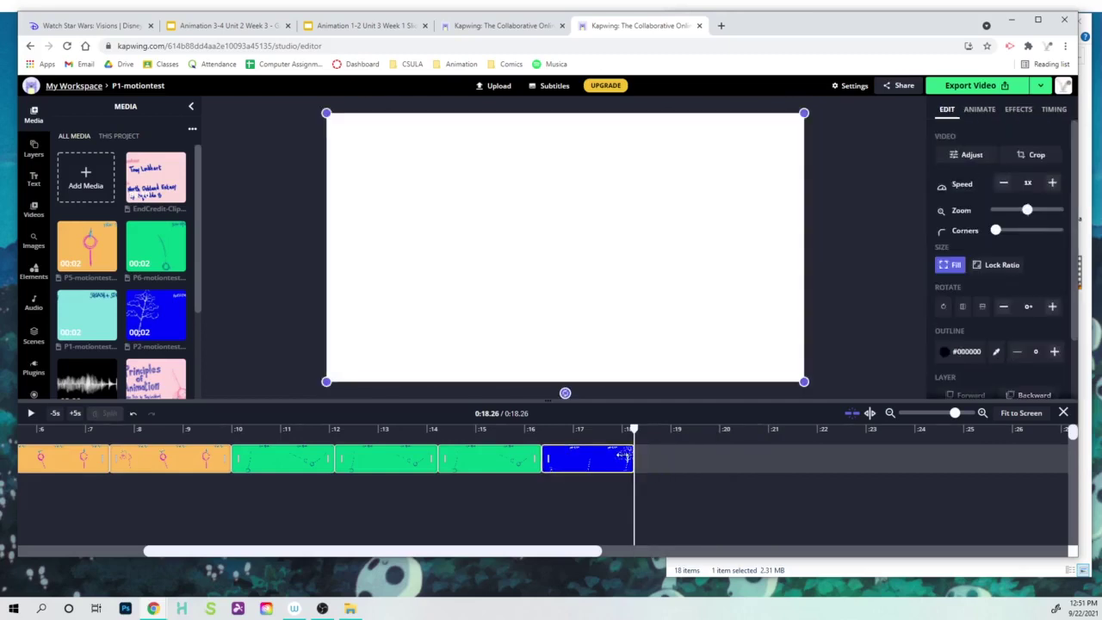
key(Delete)
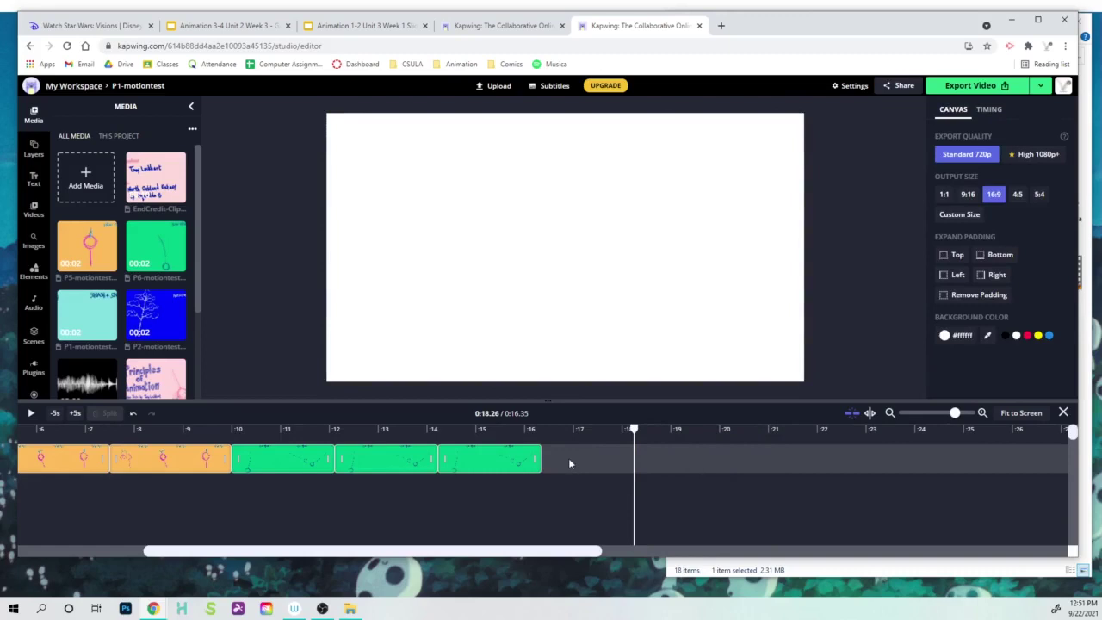
key(ctrl+z)
key(ctrl+z)
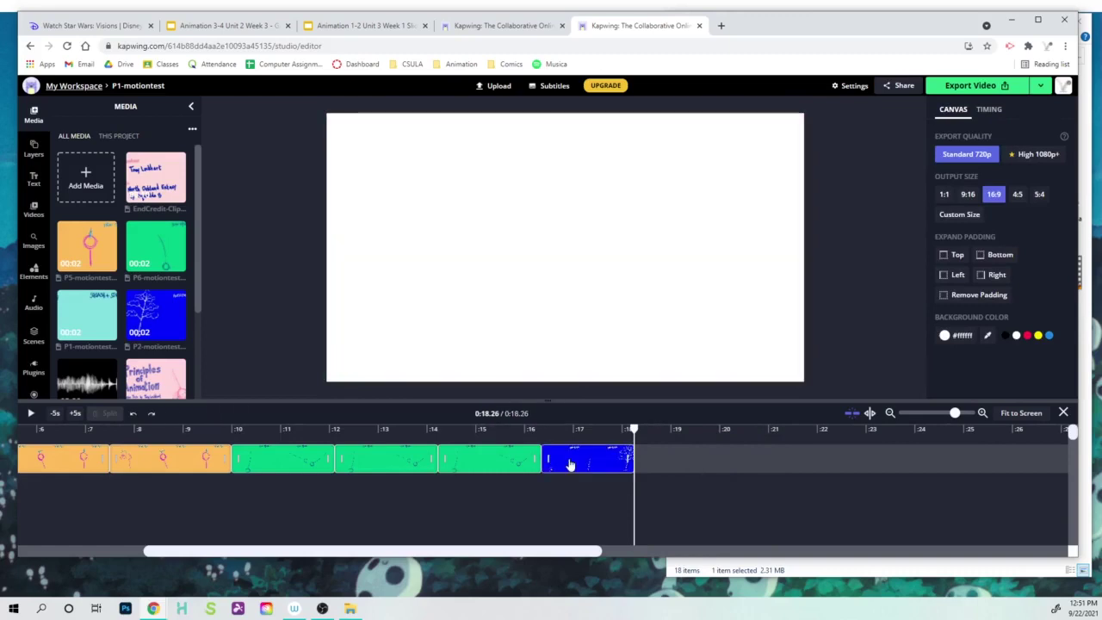
click(568, 464)
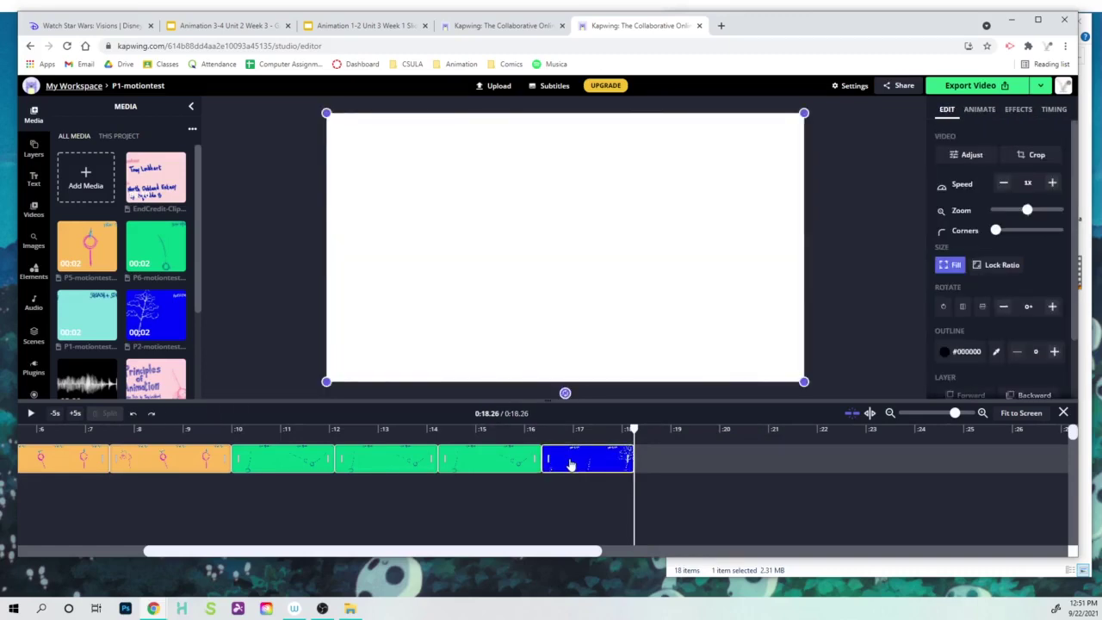
click(661, 458)
key(ctrl+v)
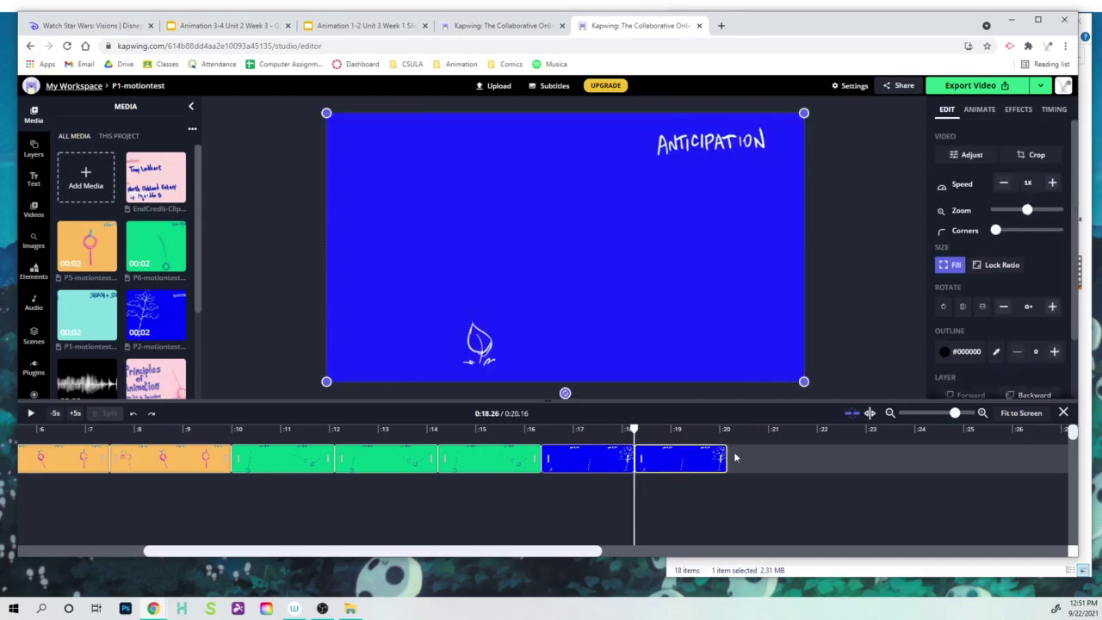
click(736, 458)
key(ctrl+v)
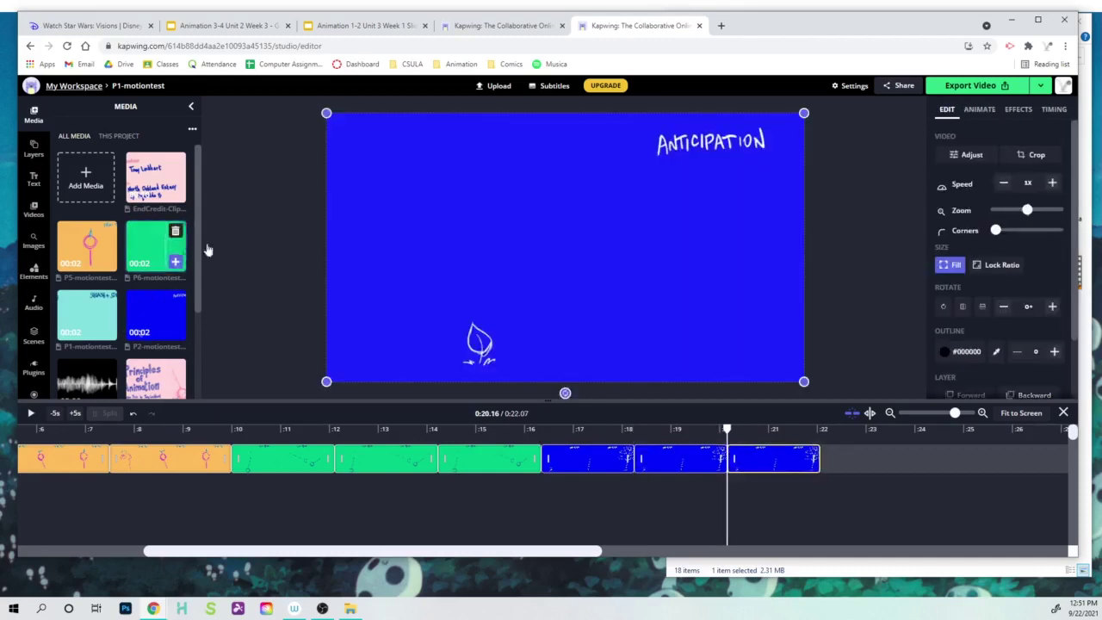
click(913, 475)
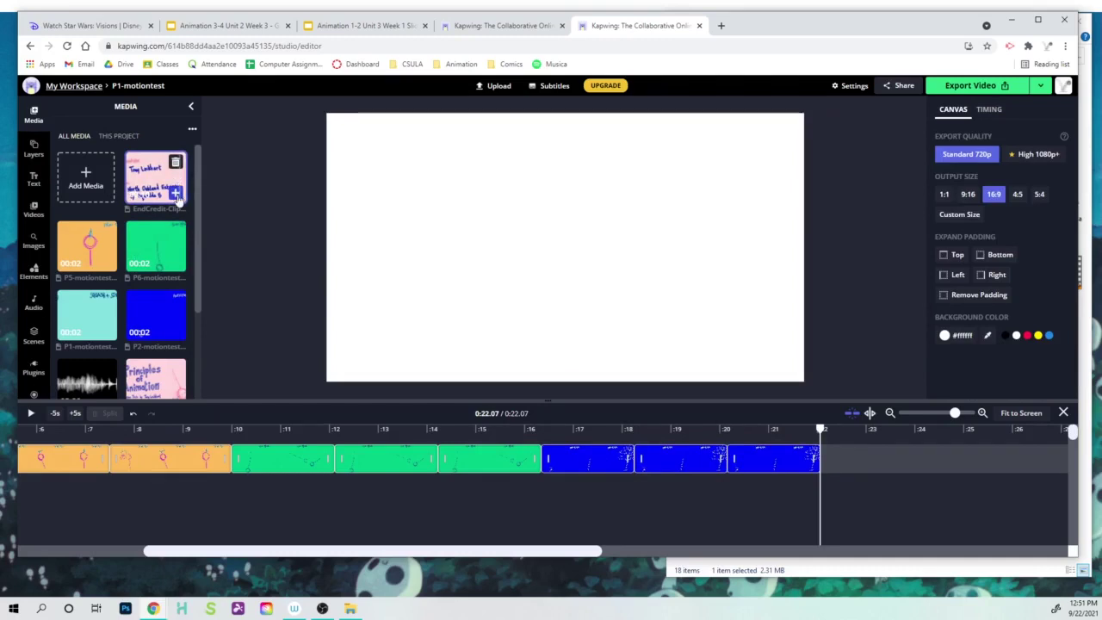
Append the EndCredit clip after the blue clips, preview it, and scroll back to the start.
click(176, 193)
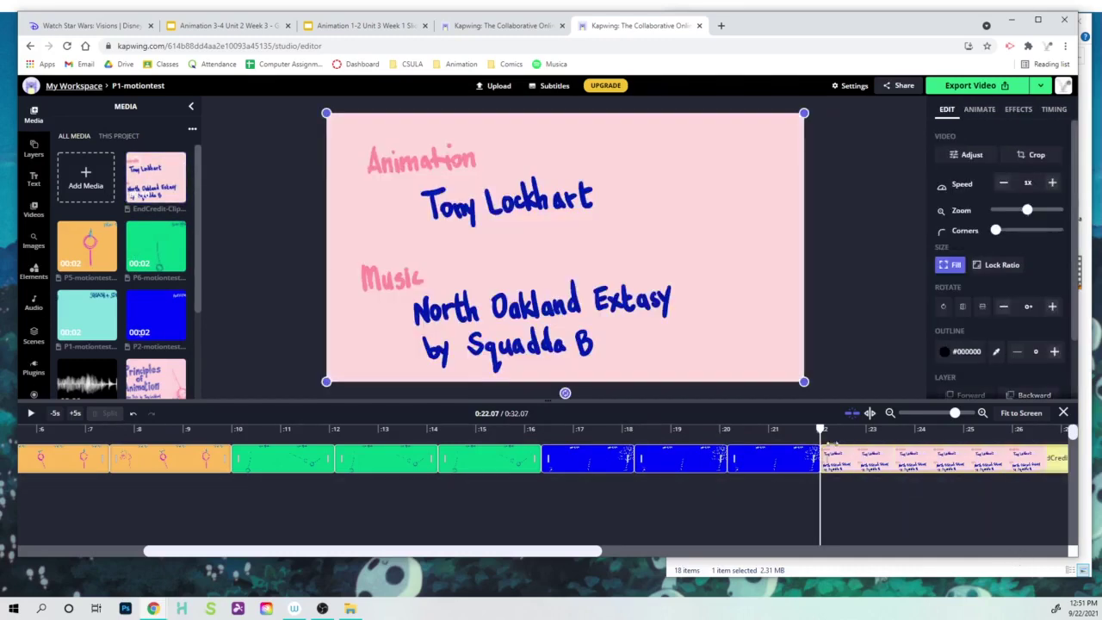
mouse_move(820, 429)
mouse_down()
mouse_move(979, 429)
mouse_move(952, 429)
mouse_move(977, 429)
mouse_move(941, 414)
mouse_up()
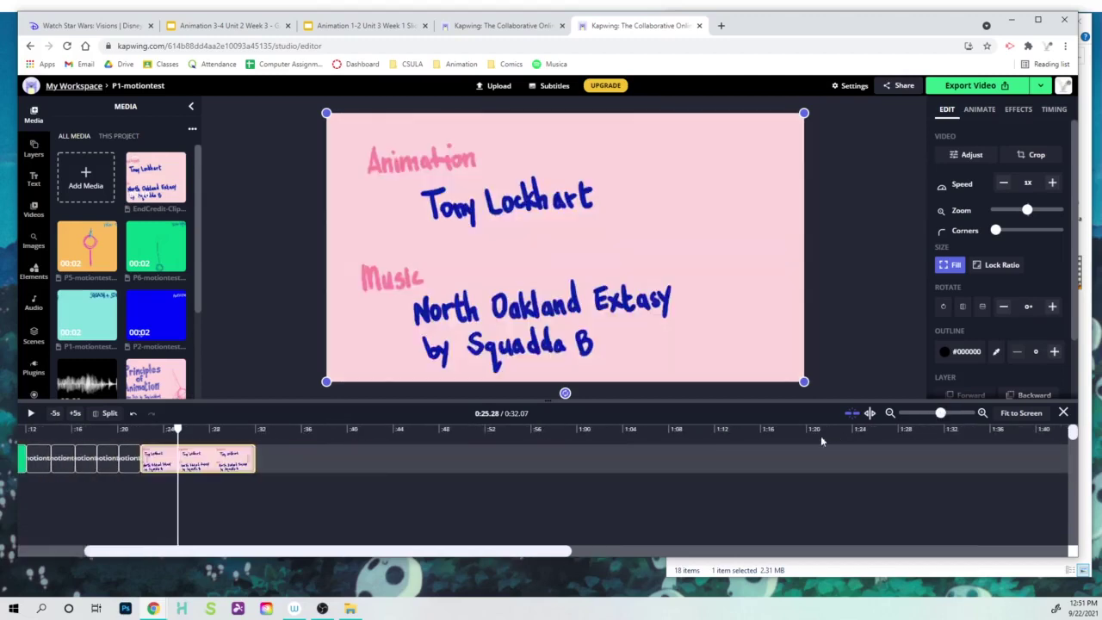
drag(252, 553, 28, 550)
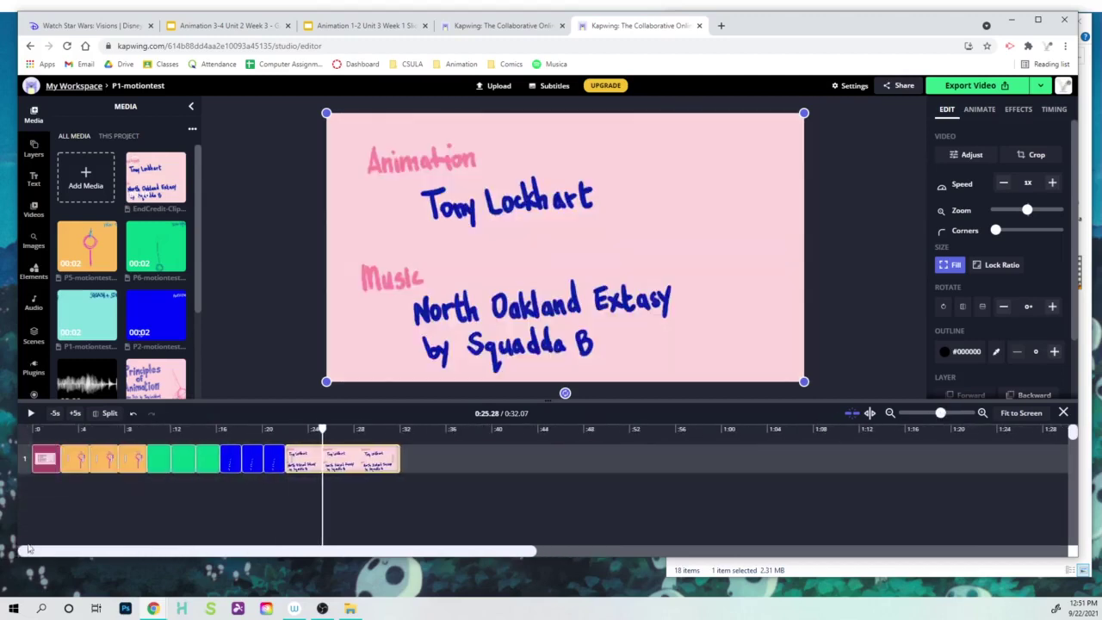
scroll(87, 357, down, 1)
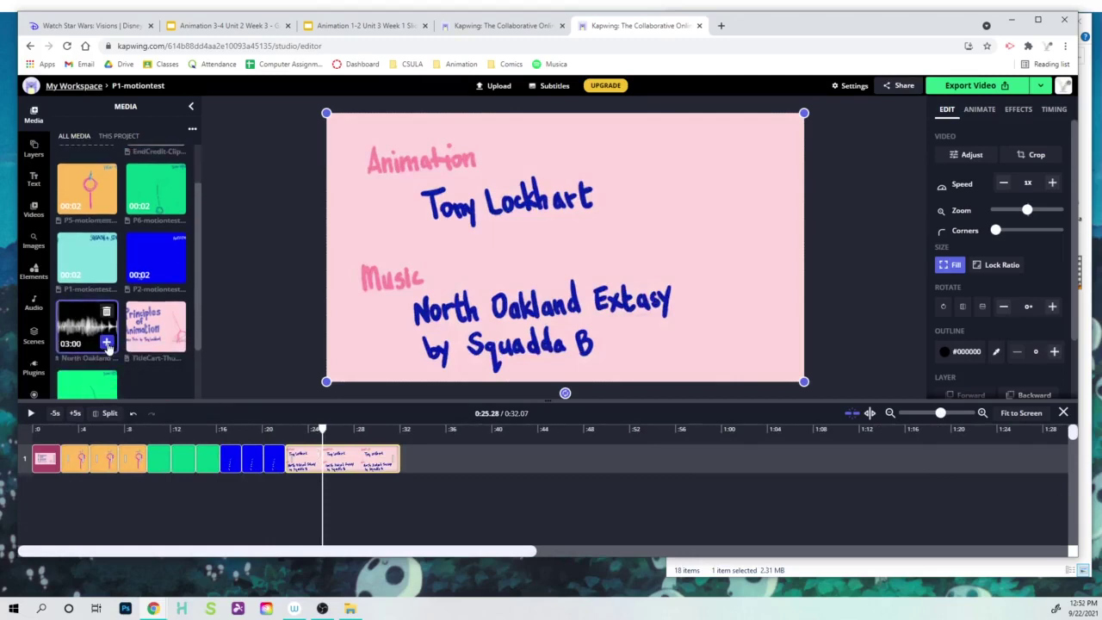
Add the North Oakland Extasy track and drag it to start at 0:00.
click(107, 343)
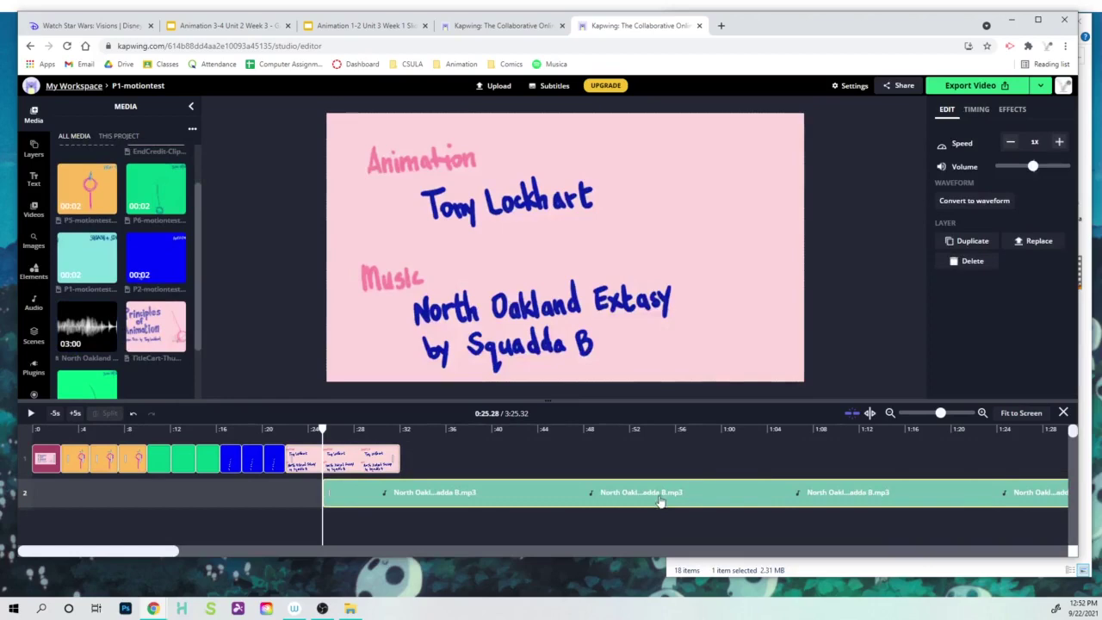
mouse_move(663, 496)
mouse_down()
mouse_move(127, 489)
mouse_move(523, 484)
mouse_up()
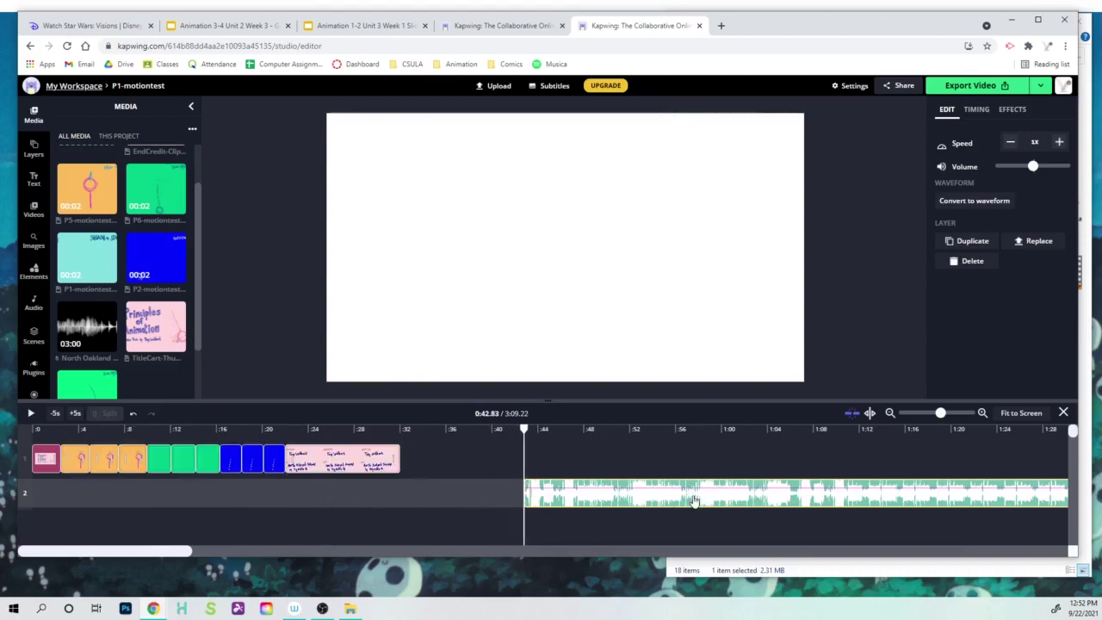
mouse_move(694, 500)
mouse_down()
mouse_move(198, 504)
mouse_move(244, 492)
mouse_up()
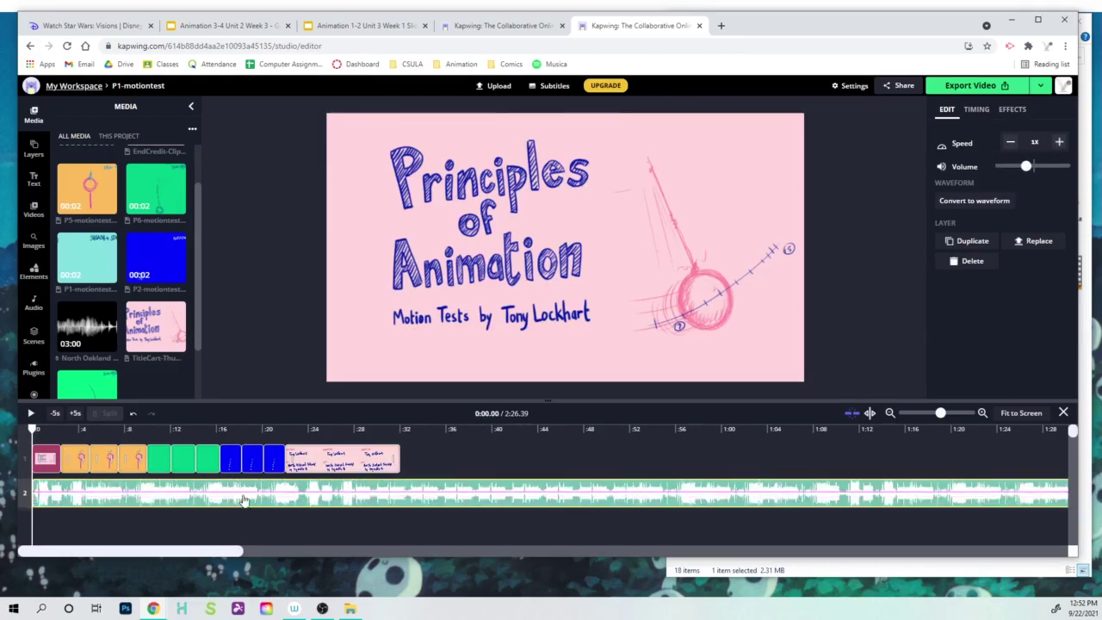
Undo the last change and line the playhead up with the end of the credits.
key(ctrl+z)
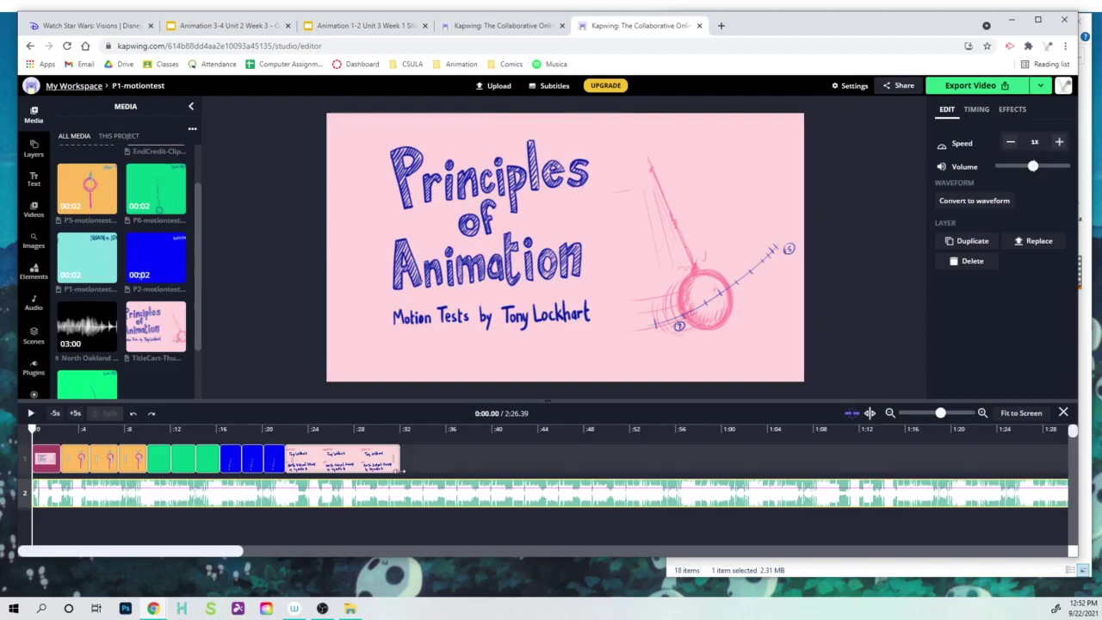
click(407, 462)
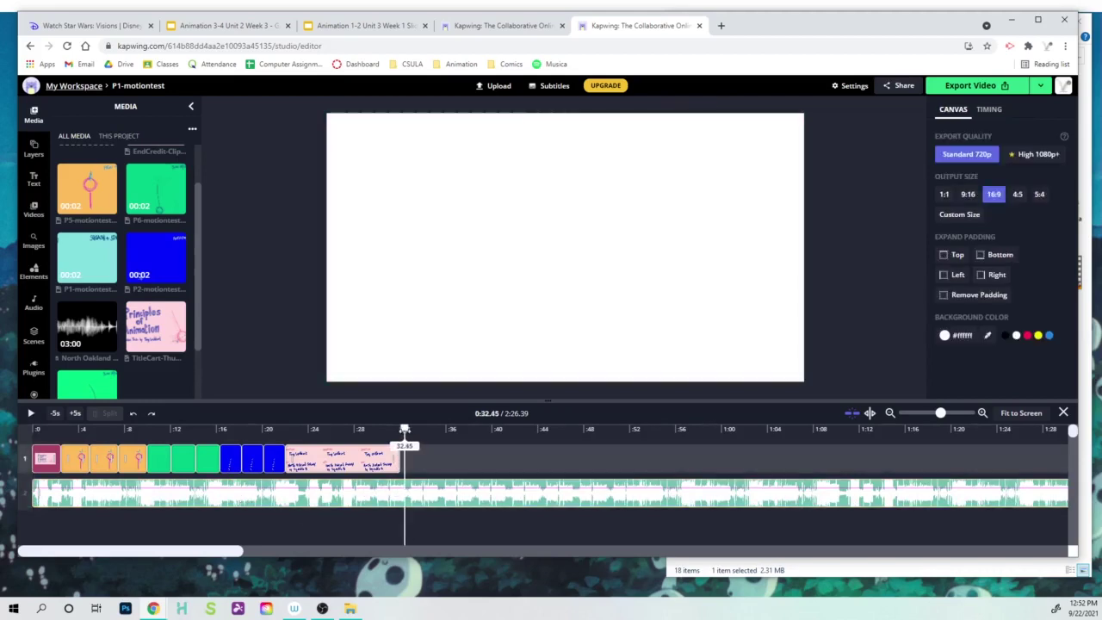
drag(405, 429, 401, 434)
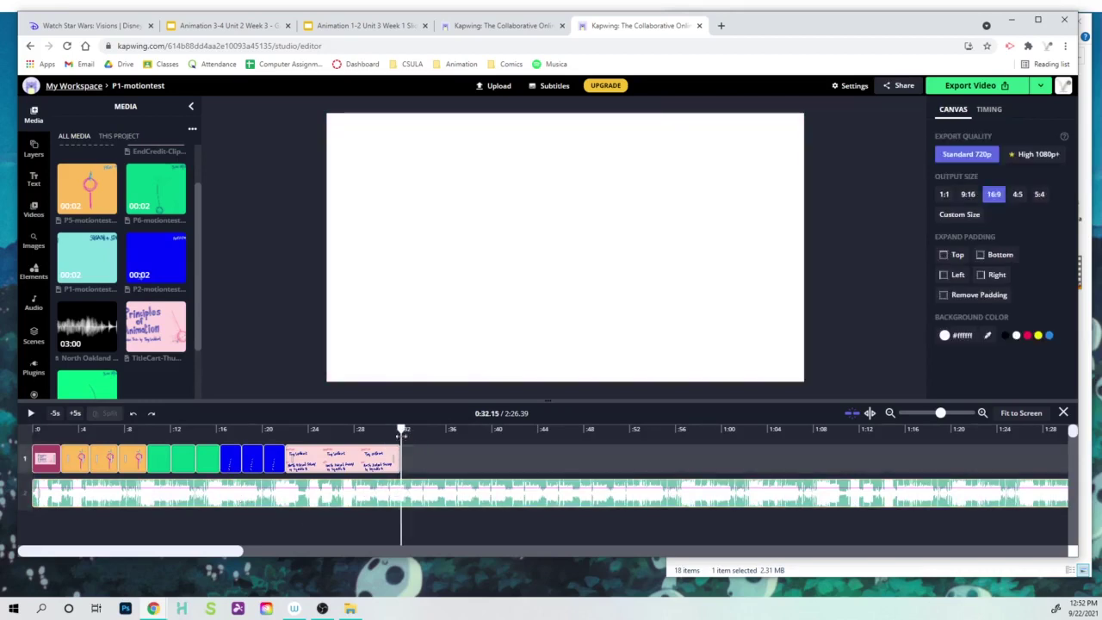
Split the music at the credits' end and delete the leftover audio, matching 32.5 seconds.
right_click(405, 504)
click(415, 511)
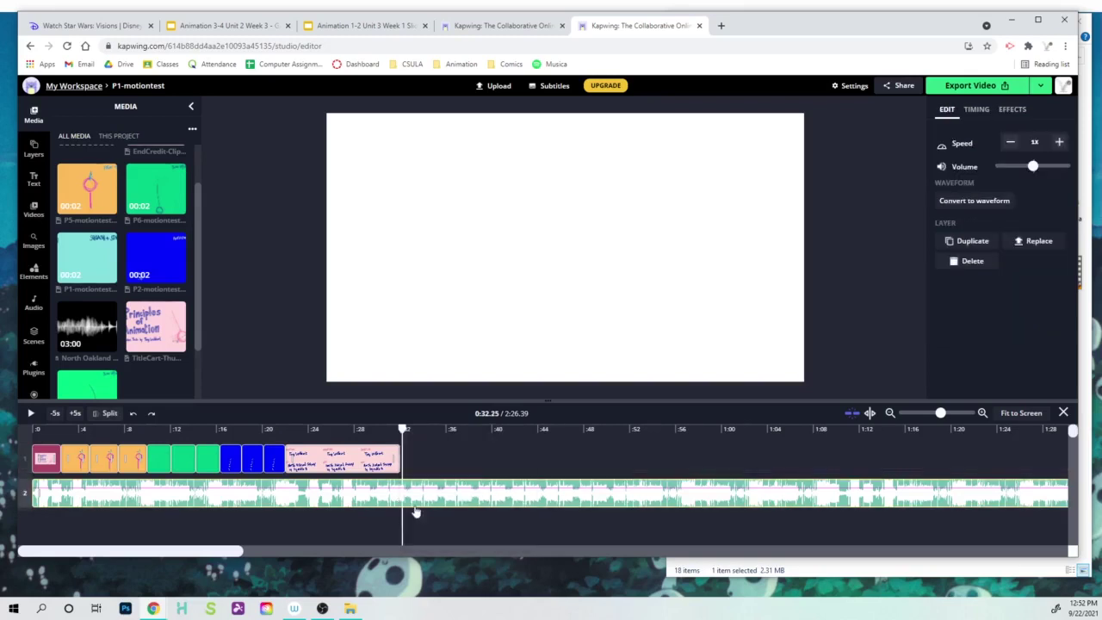
right_click(404, 492)
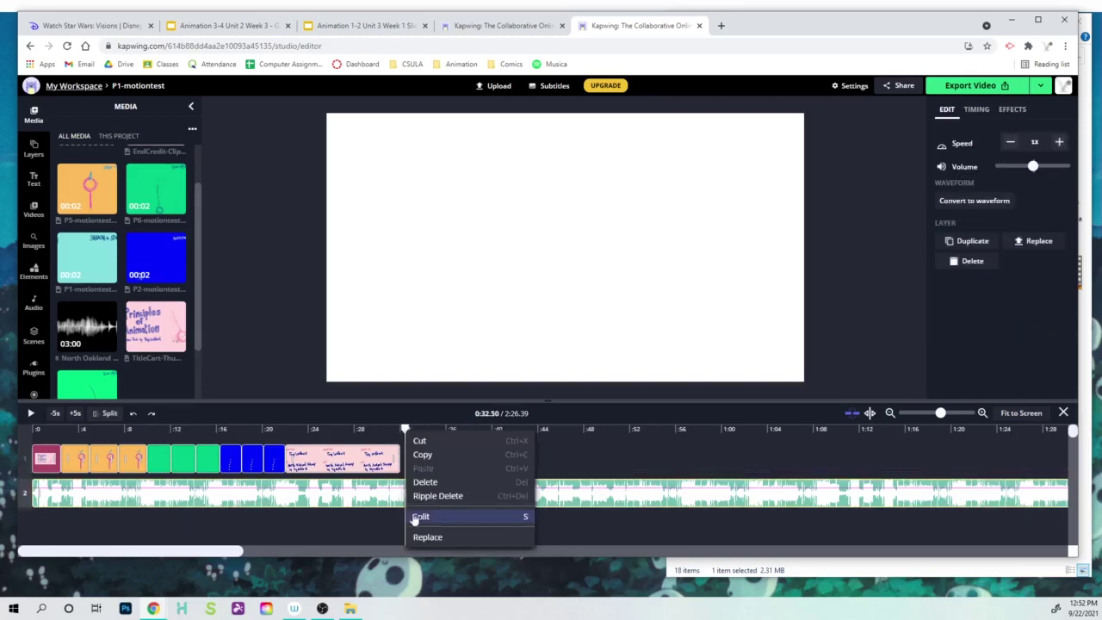
click(418, 514)
key(Delete)
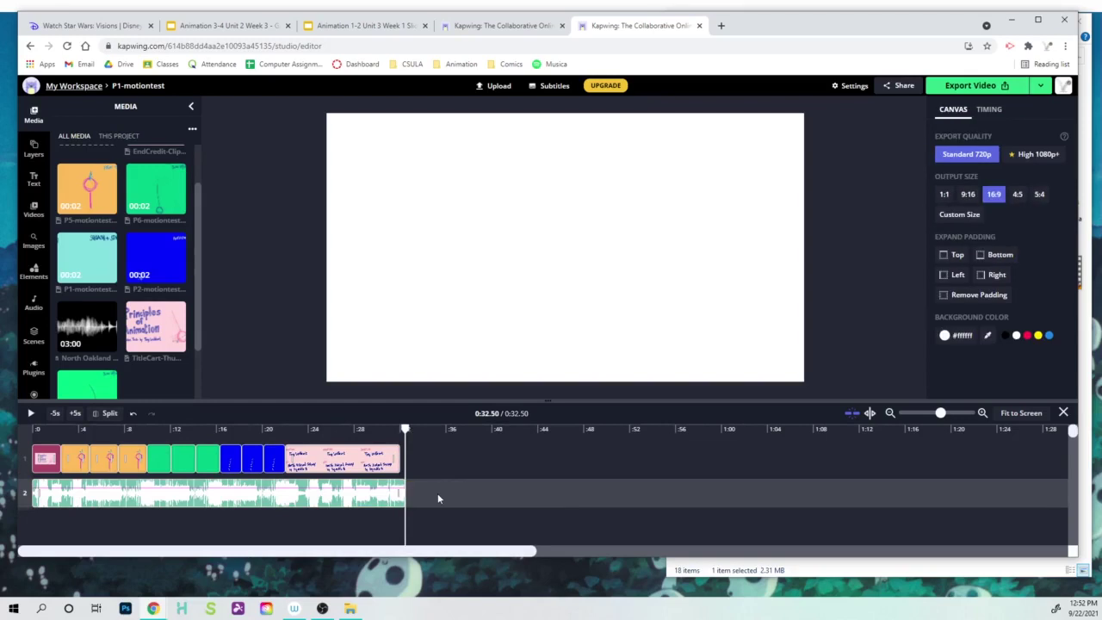
right_click(392, 505)
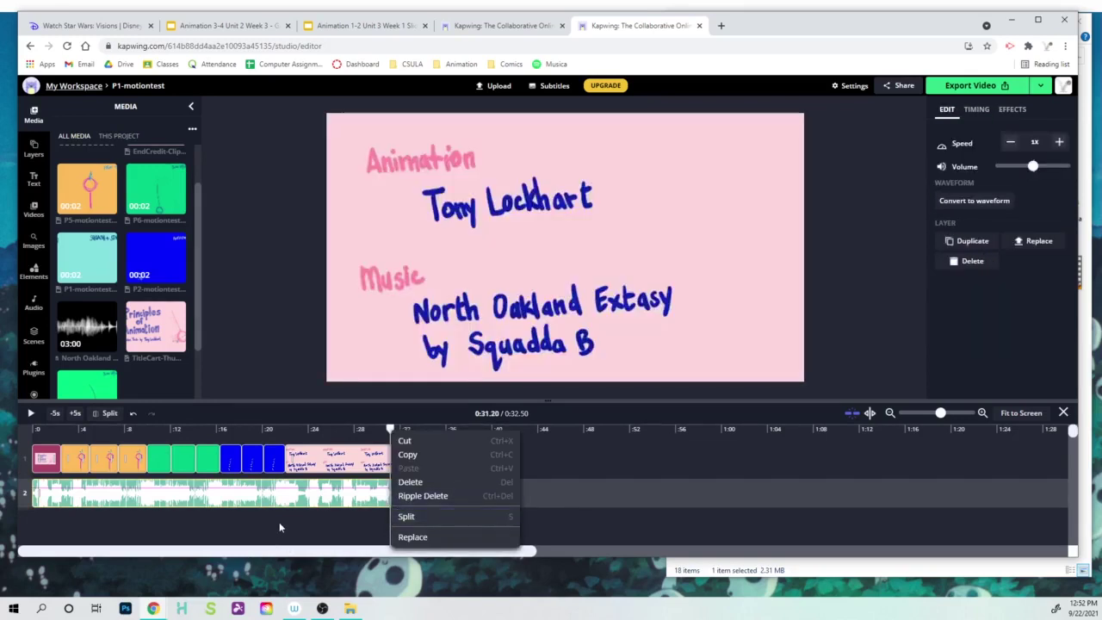
click(492, 517)
Play back the finished edit from the start, pausing around 7.6 seconds.
mouse_move(390, 428)
mouse_down()
mouse_move(39, 428)
mouse_move(394, 427)
mouse_move(38, 454)
mouse_up()
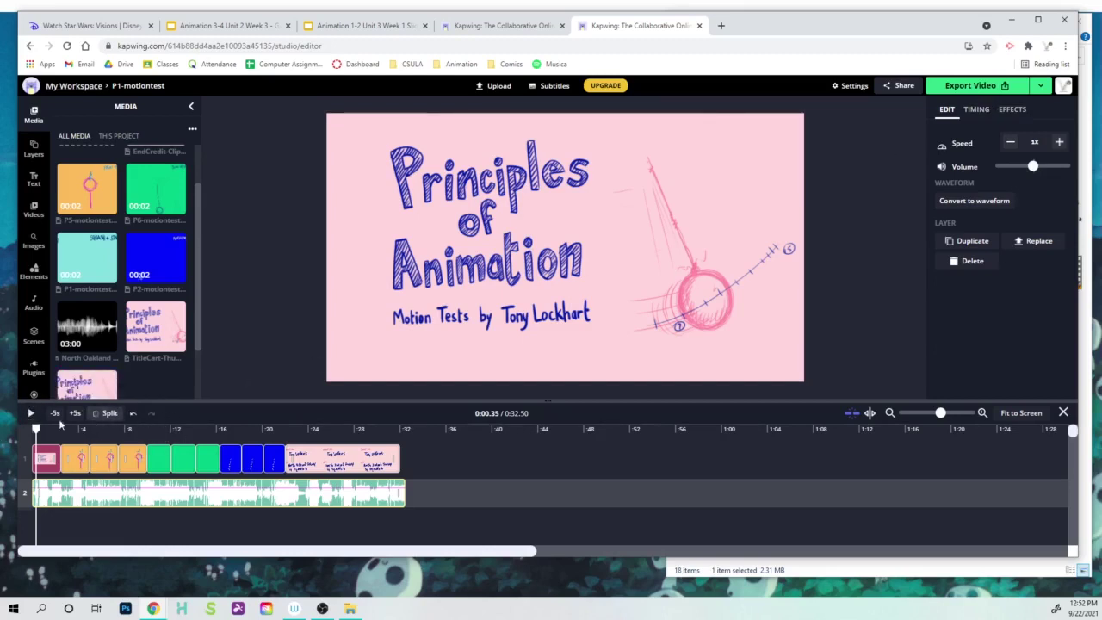
click(31, 414)
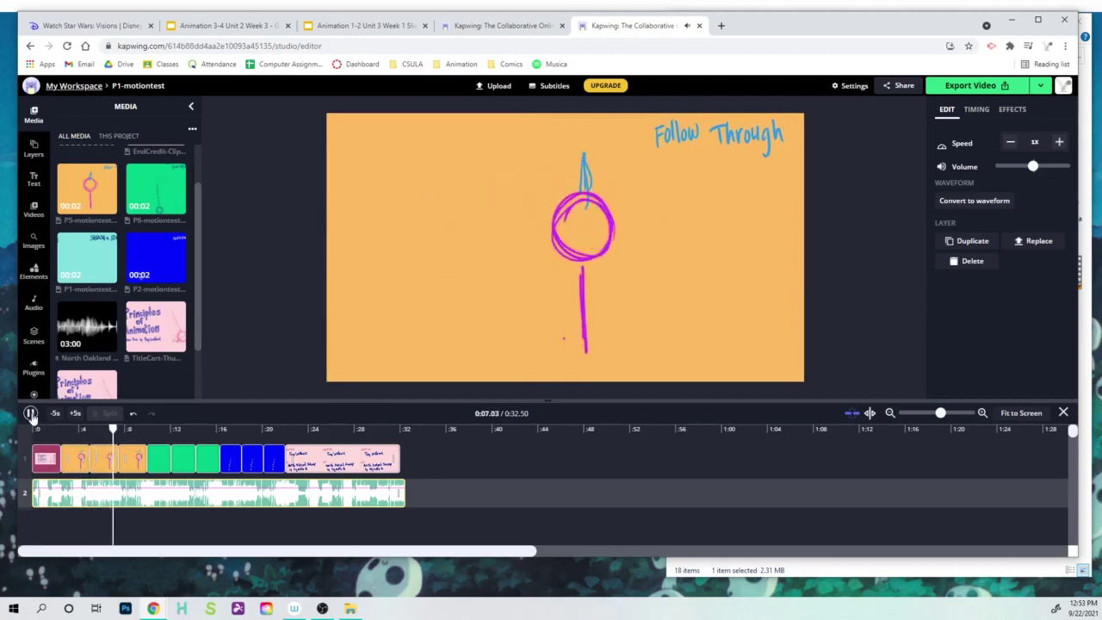
click(30, 414)
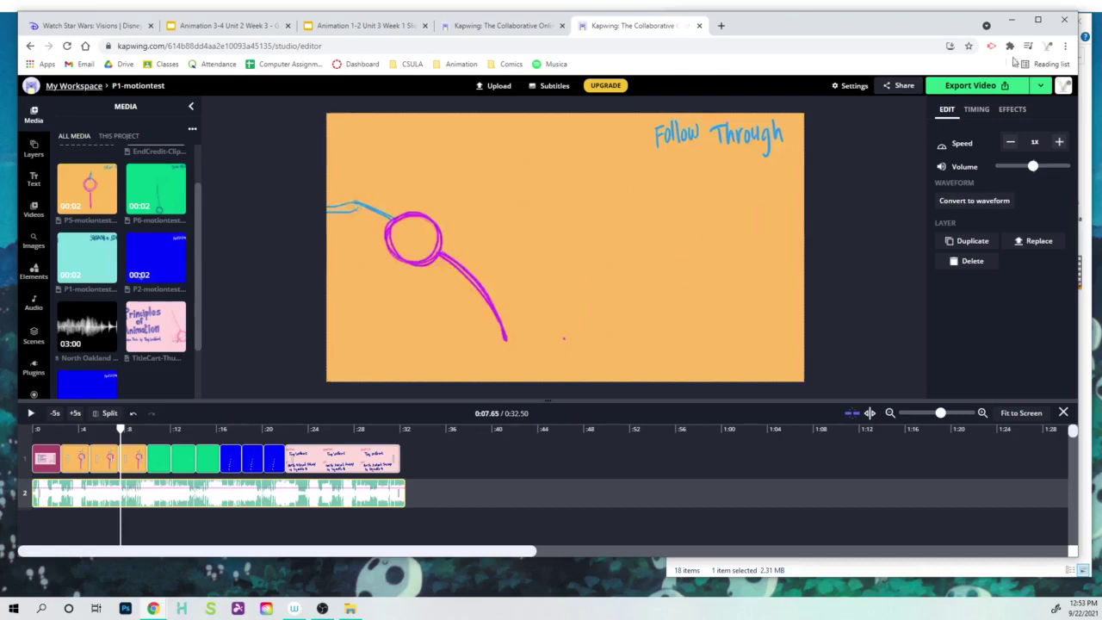
Export the P1-motiontest video and download it as an MP4.
click(979, 90)
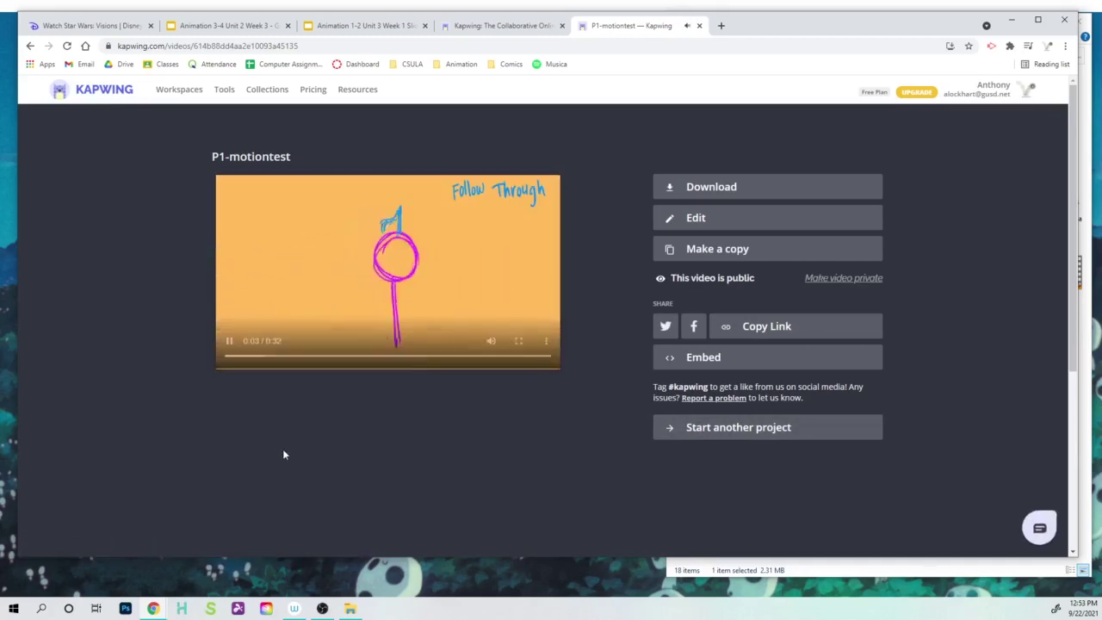
click(668, 190)
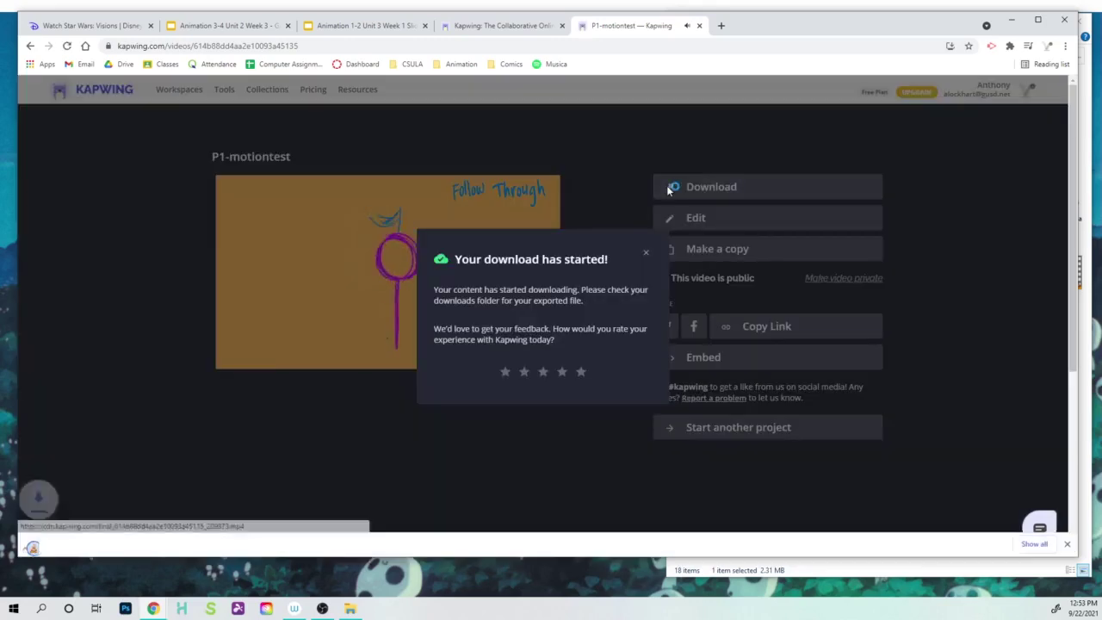
click(646, 236)
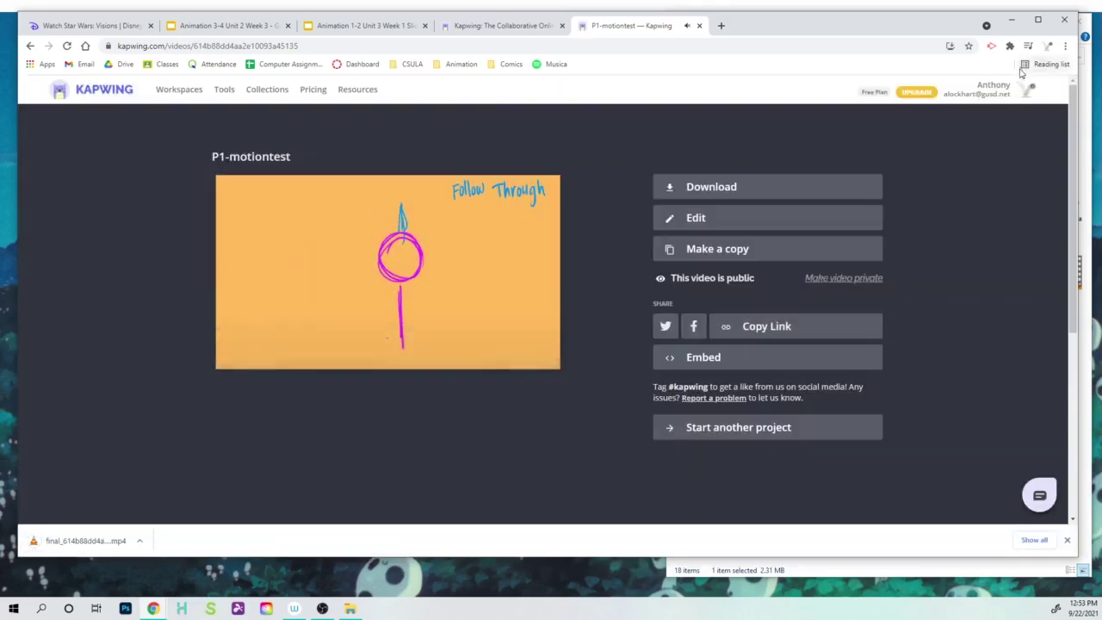